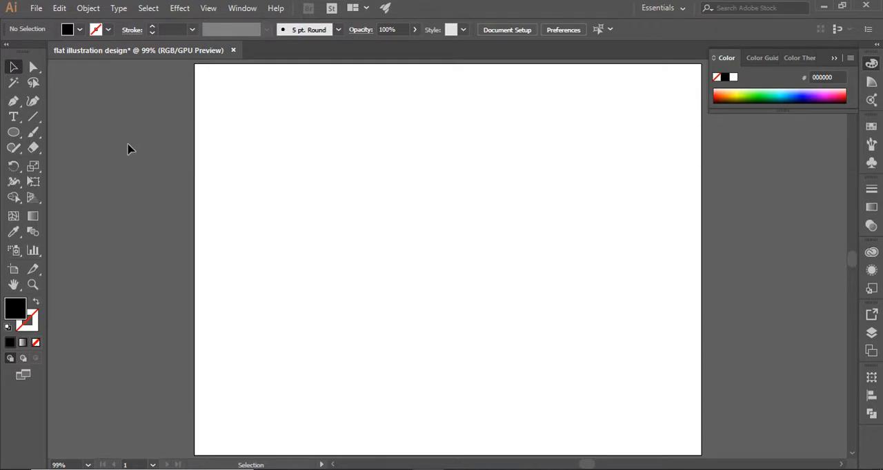
# Step: Draw a vertical oval for the face in the upper middle of the artboard and fill it with light orange F7B986
pyautogui.click(14, 147)
pyautogui.click(14, 131)
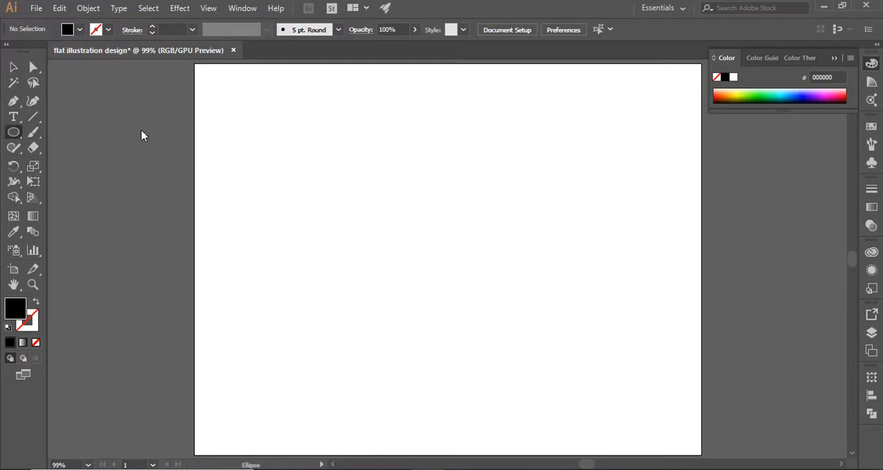
pyautogui.moveTo(407, 163); pyautogui.dragTo(481, 249)
pyautogui.click(13, 67)
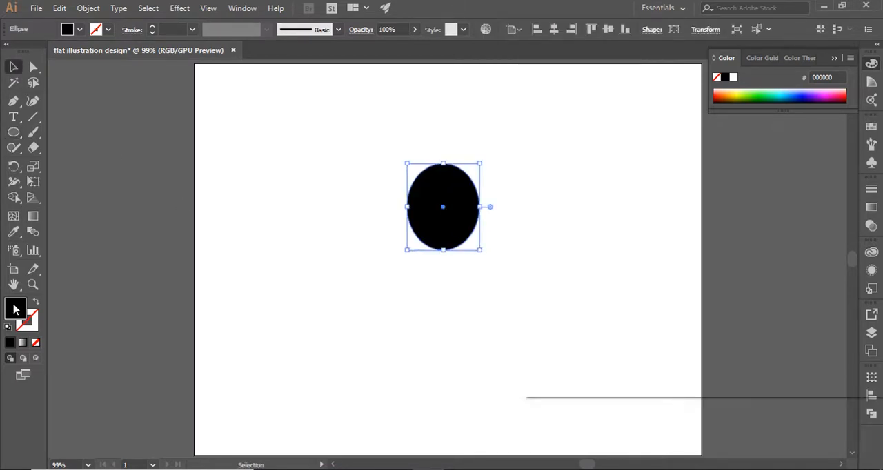
pyautogui.doubleClick(15, 308)
pyautogui.moveTo(587, 193); pyautogui.dragTo(613, 193)
pyautogui.click(843, 193)
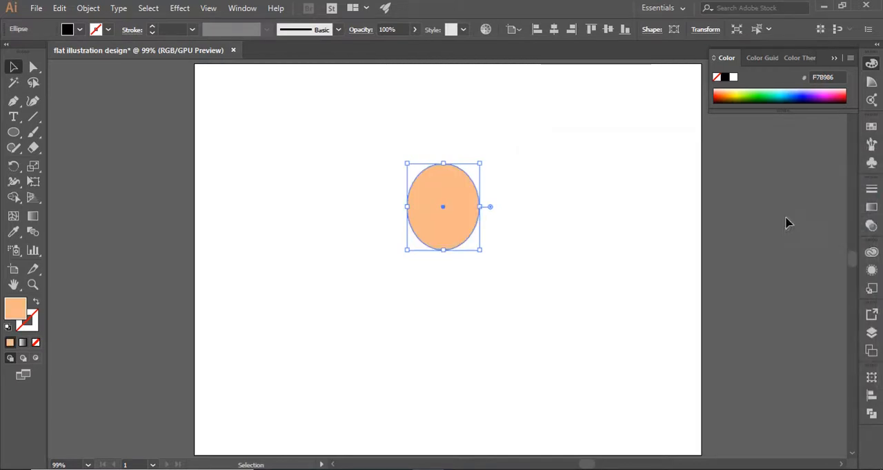
pyautogui.click(580, 275)
# Step: Draw a black hair shape with the Pen tool over the top of the face, with an off-centre parting and two pointed sides
pyautogui.click(13, 102)
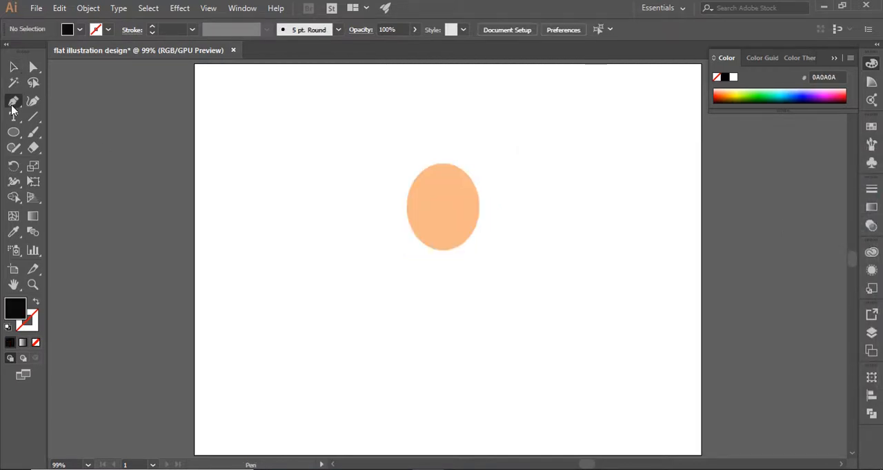
pyautogui.click(460, 179)
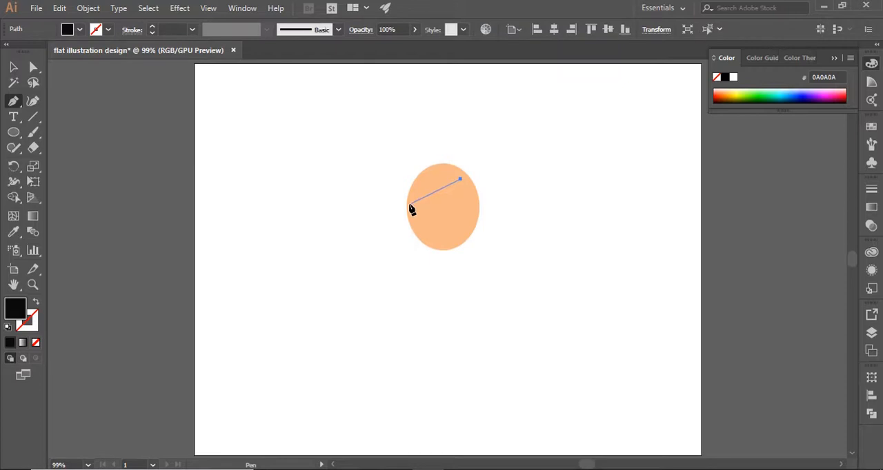
pyautogui.moveTo(399, 211); pyautogui.dragTo(394, 209)
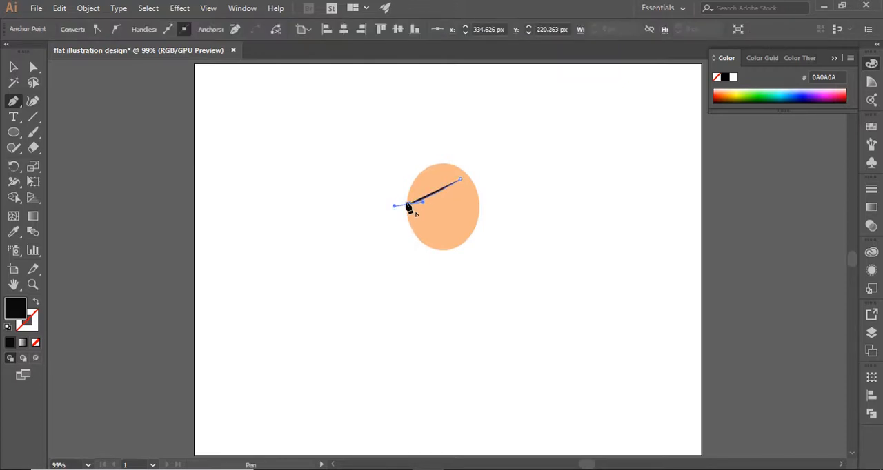
pyautogui.moveTo(434, 158); pyautogui.dragTo(471, 133)
pyautogui.click(435, 159)
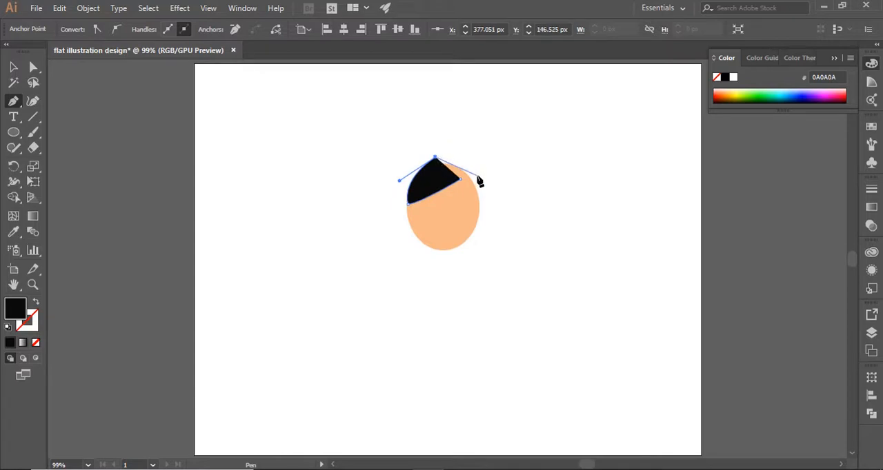
pyautogui.moveTo(477, 176); pyautogui.dragTo(484, 196)
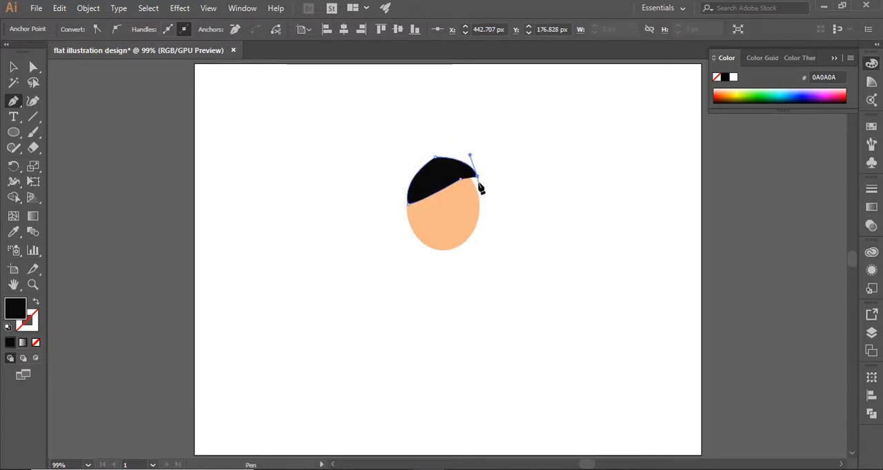
pyautogui.click(480, 189)
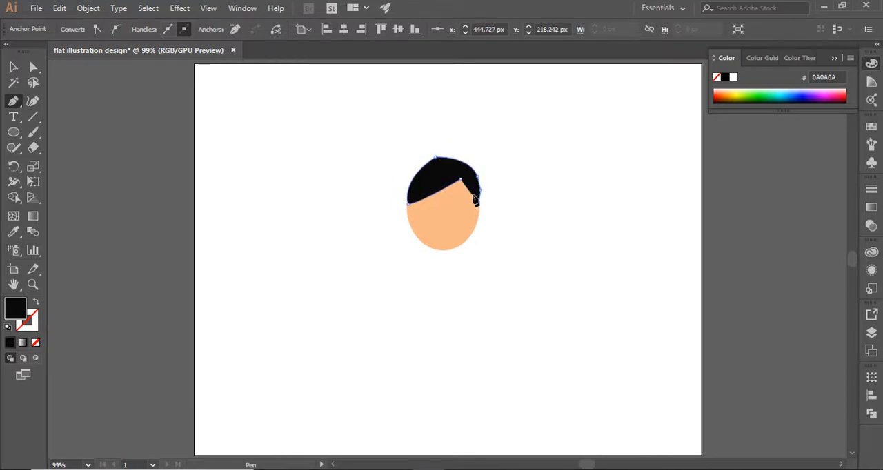
pyautogui.click(461, 178)
pyautogui.click(13, 67)
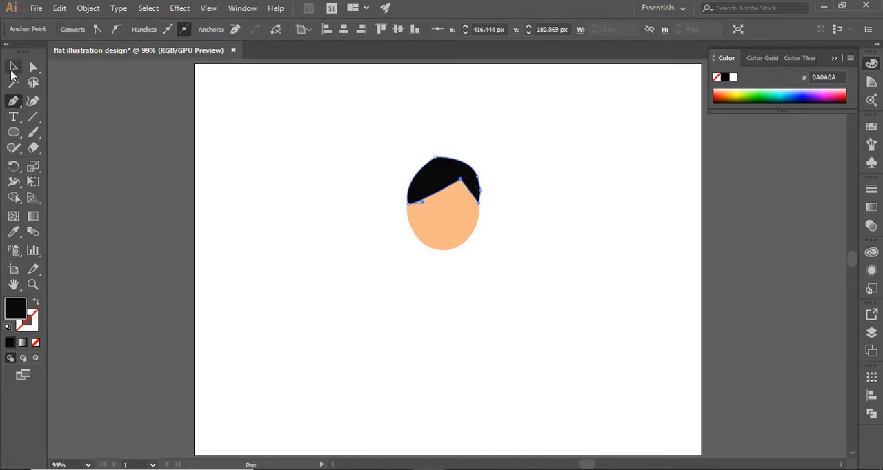
pyautogui.click(331, 165)
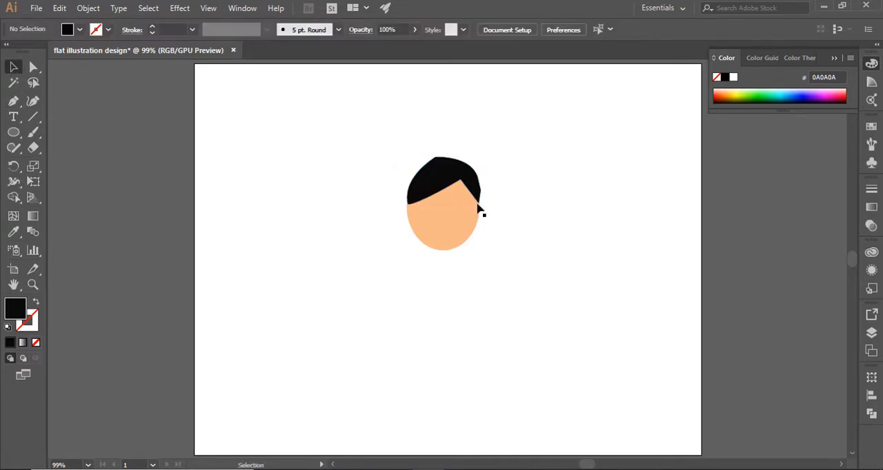
# Step: Reshape the curve at the crown of the hair and round its top corner to about 41 px
pyautogui.press('a')
pyautogui.click(437, 168)
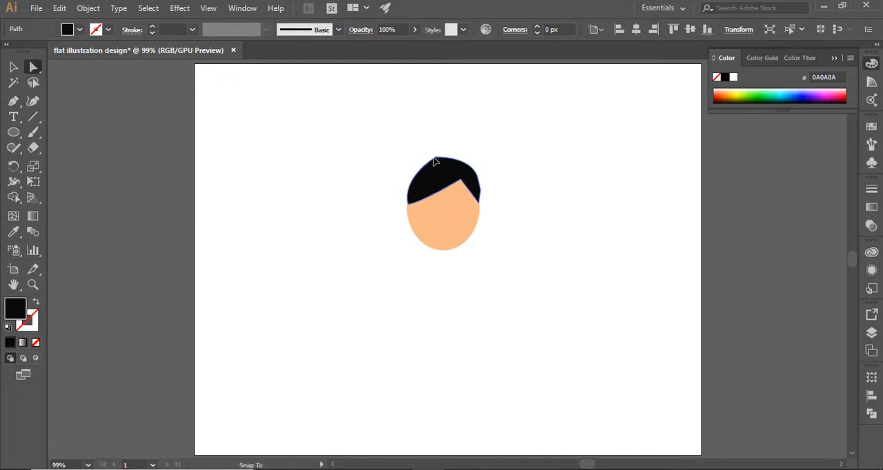
pyautogui.click(436, 160)
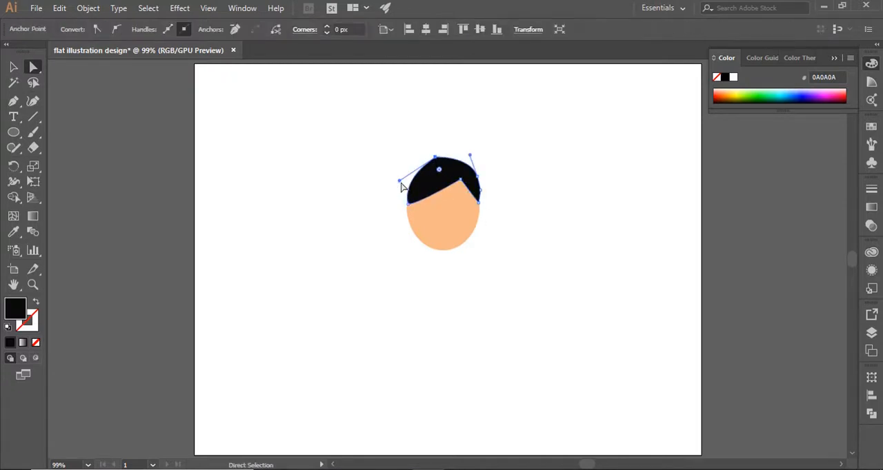
pyautogui.moveTo(401, 183); pyautogui.dragTo(394, 176)
pyautogui.click(443, 173)
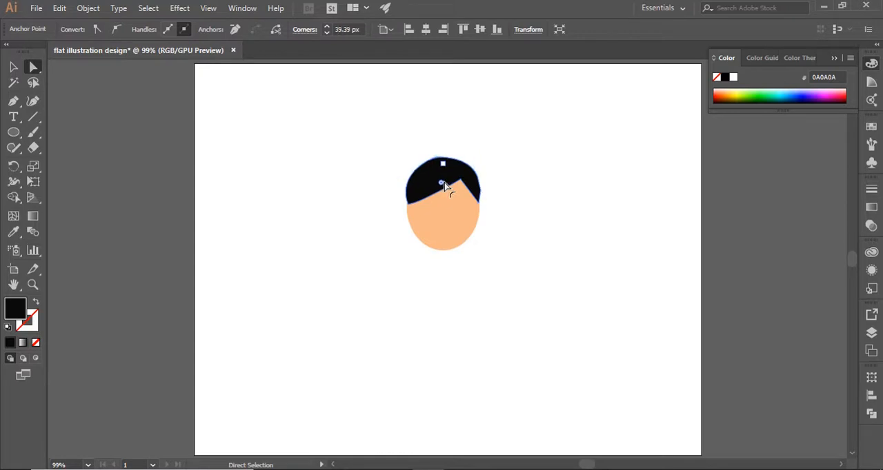
pyautogui.click(509, 222)
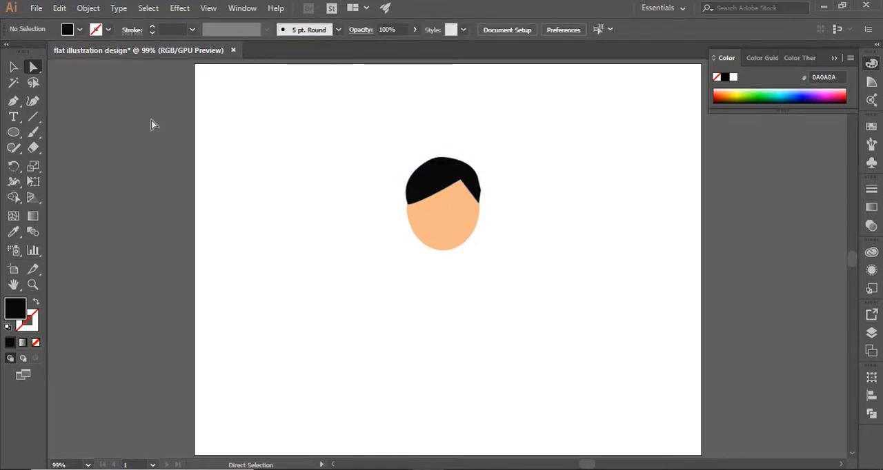
# Step: Draw a small circle with a black 1 pt outline and no fill, and place it on the face as the left glasses lens
pyautogui.click(13, 132)
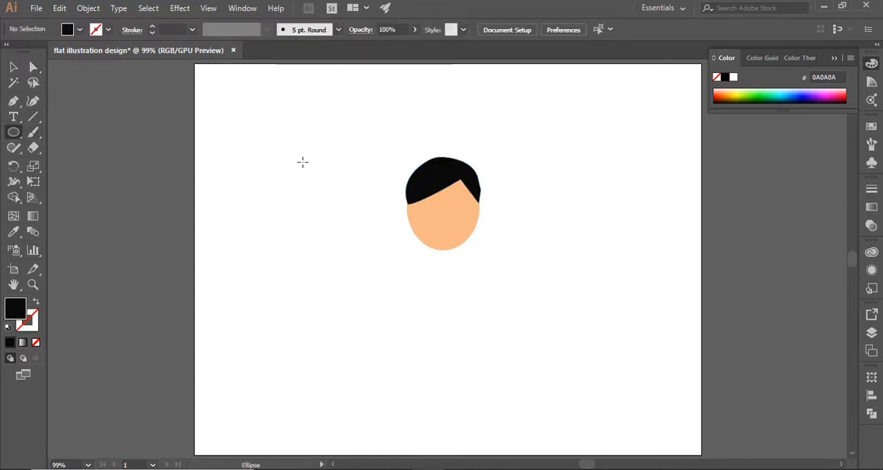
pyautogui.moveTo(305, 188); pyautogui.dragTo(333, 216)
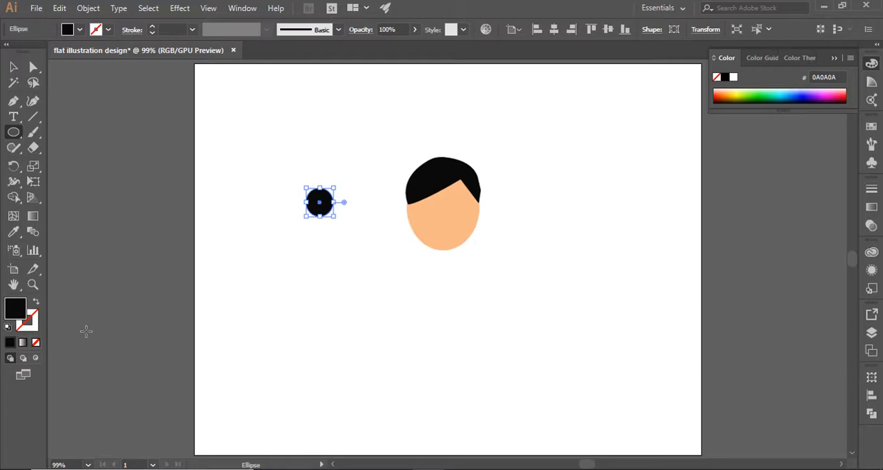
pyautogui.click(37, 302)
pyautogui.click(14, 68)
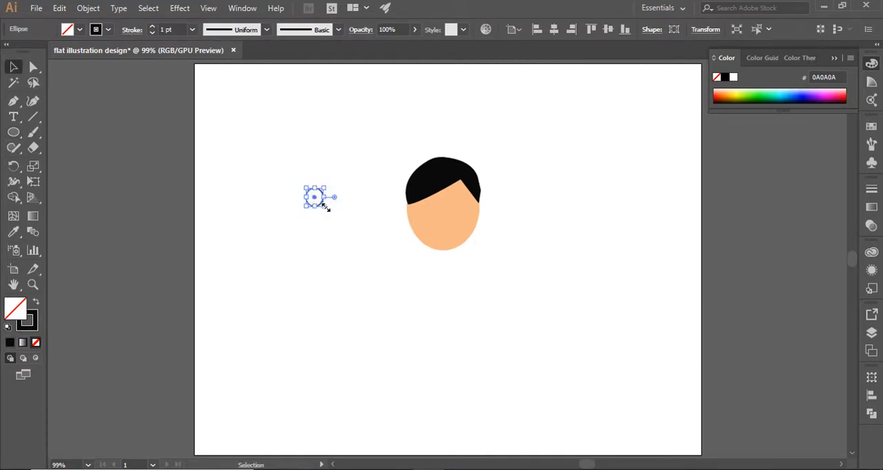
pyautogui.moveTo(316, 197); pyautogui.dragTo(431, 200)
pyautogui.click(489, 248)
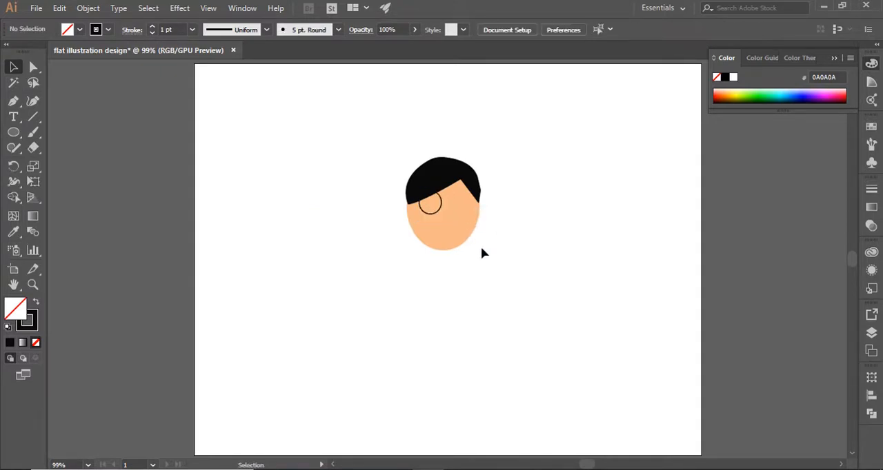
# Step: Change the lens circle's stroke color to near-white FFFEFD
pyautogui.click(436, 212)
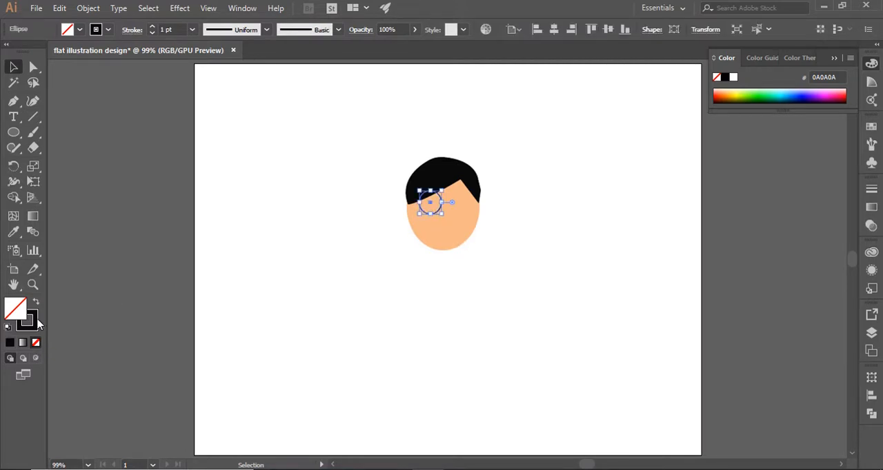
pyautogui.doubleClick(28, 319)
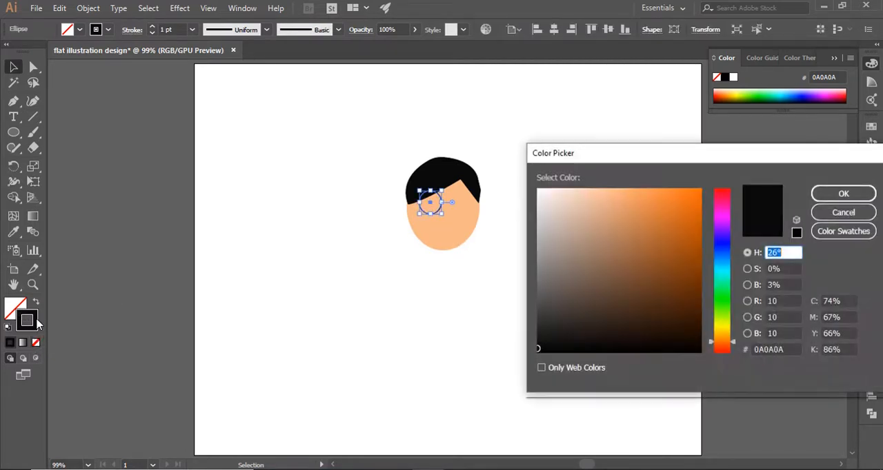
pyautogui.moveTo(539, 190); pyautogui.dragTo(536, 186)
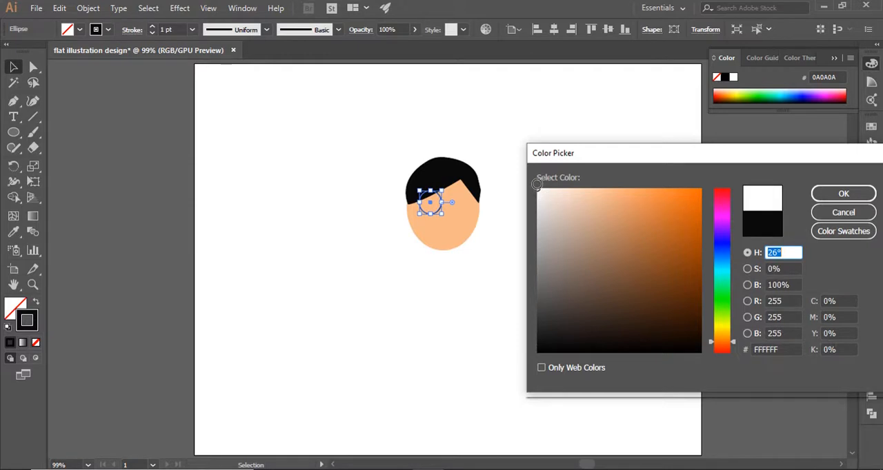
pyautogui.click(845, 194)
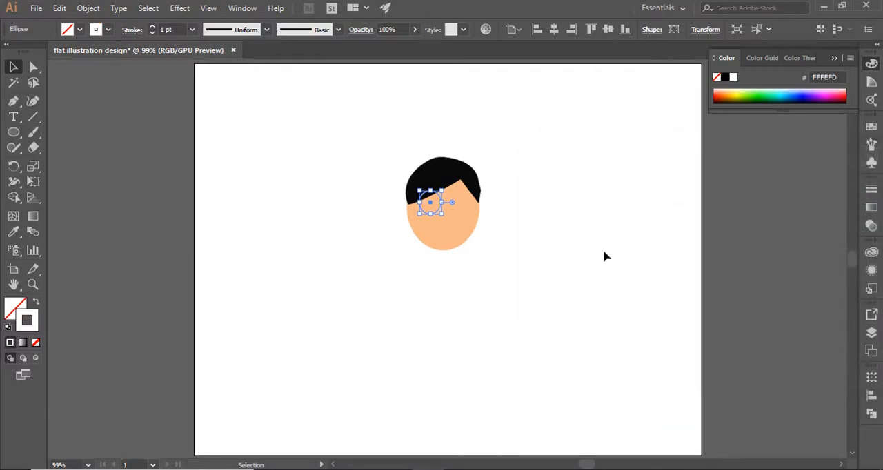
pyautogui.click(594, 255)
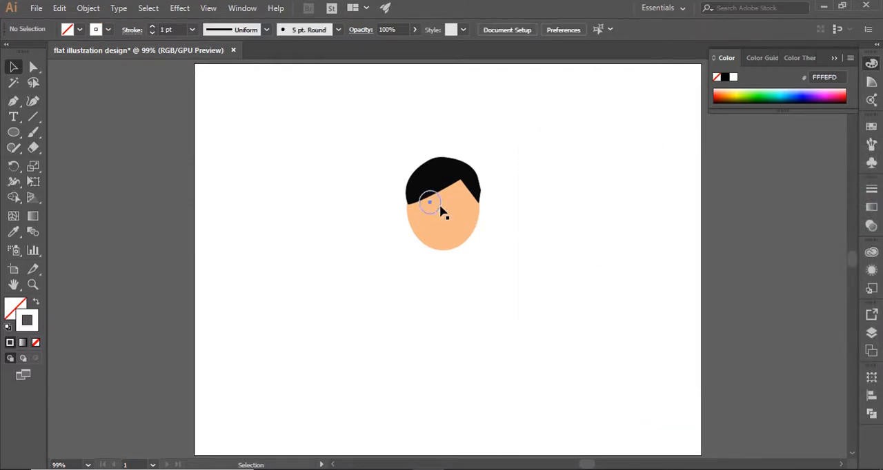
# Step: Duplicate the white lens circle to the other side of the face as the second lens
pyautogui.click(441, 211)
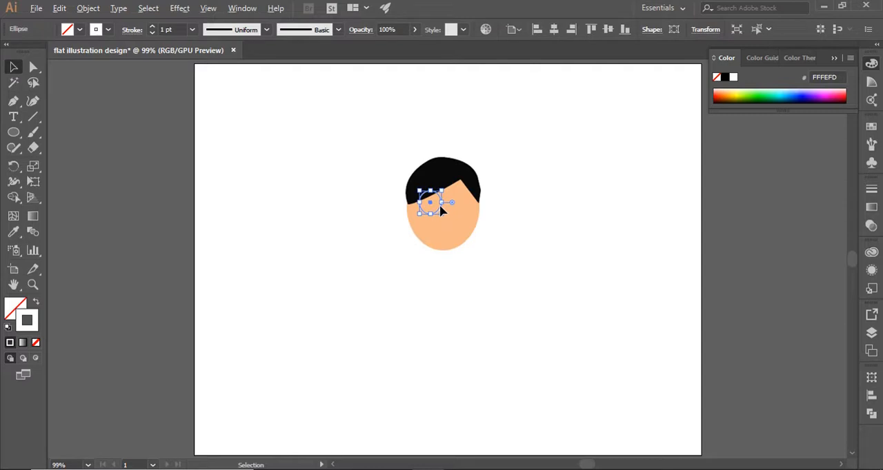
pyautogui.moveTo(440, 207)
pyautogui.mouseDown()
pyautogui.moveTo(478, 212)
pyautogui.moveTo(472, 205)
pyautogui.moveTo(455, 213)
pyautogui.mouseUp()
pyautogui.click(507, 238)
pyautogui.click(427, 213)
pyautogui.click(460, 214)
pyautogui.click(158, 191)
# Step: Draw a short white line joining the two lenses as the bridge of the glasses
pyautogui.scroll(5, 420, 179)
pyautogui.click(33, 117)
pyautogui.moveTo(475, 240); pyautogui.dragTo(492, 242)
pyautogui.click(13, 67)
# Step: Draw a small circle about 8 px wide beside the head and give it a near-black 0C0C0B fill with no stroke
pyautogui.click(13, 131)
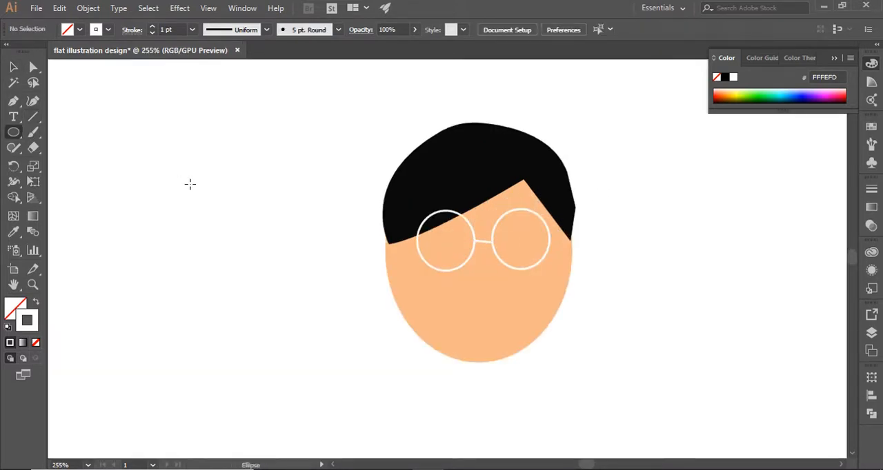
pyautogui.moveTo(202, 197); pyautogui.dragTo(203, 198)
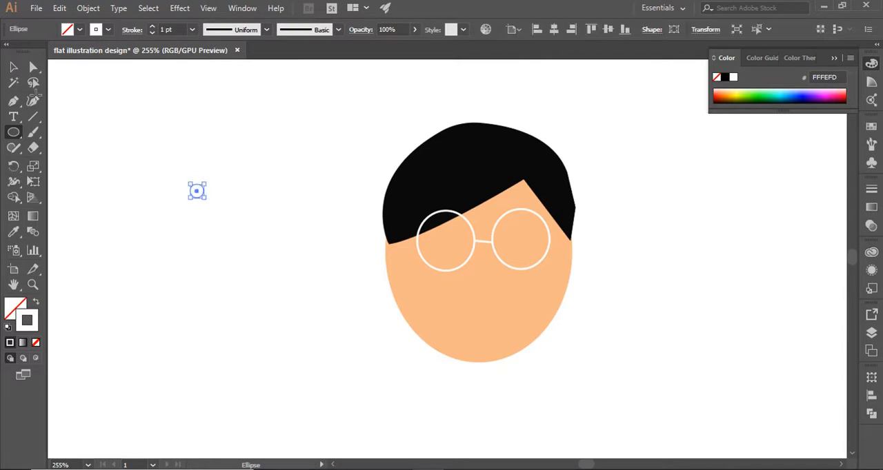
pyautogui.click(36, 301)
pyautogui.doubleClick(15, 307)
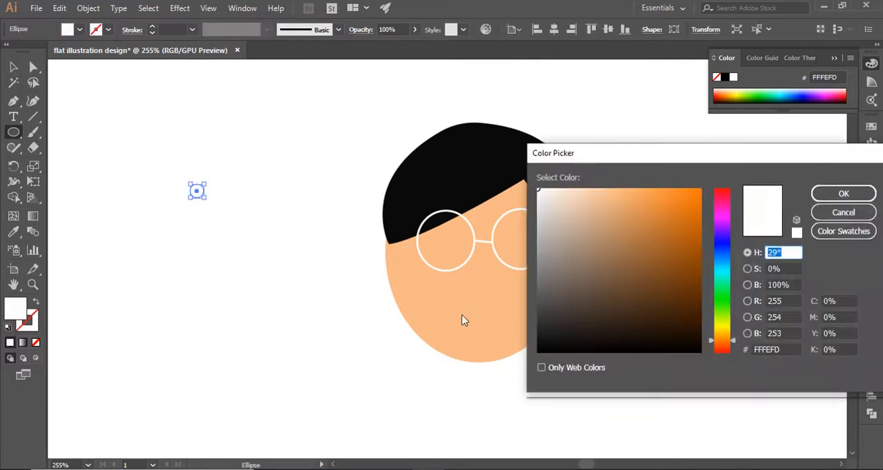
pyautogui.click(550, 339)
pyautogui.click(544, 345)
pyautogui.click(843, 194)
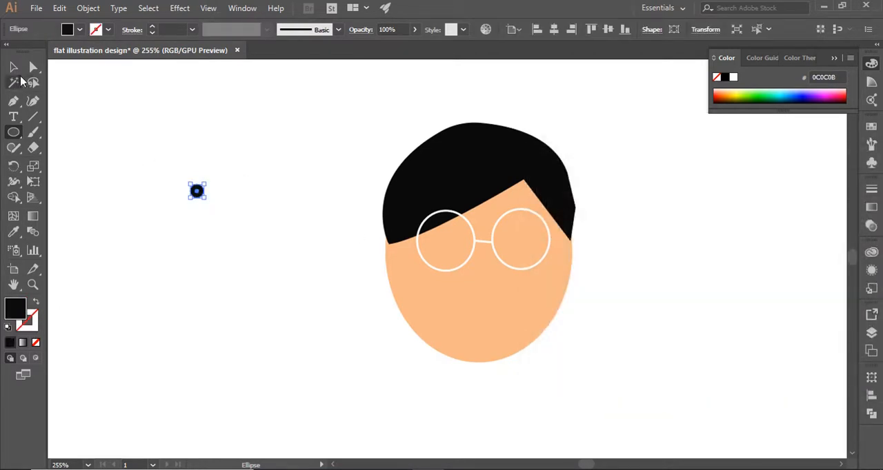
# Step: Place a black eye circle inside each lens, nudging the glasses and both eyes into alignment
pyautogui.moveTo(197, 193); pyautogui.dragTo(519, 251)
pyautogui.click(13, 67)
pyautogui.keyDown('shift'); pyautogui.click(463, 264); pyautogui.keyUp('shift')
pyautogui.press('Left')
pyautogui.press('Left')
pyautogui.keyDown('shift'); pyautogui.click(518, 248); pyautogui.keyUp('shift')
pyautogui.press('Up')
pyautogui.press('Up')
pyautogui.press('Up')
pyautogui.press('Left')
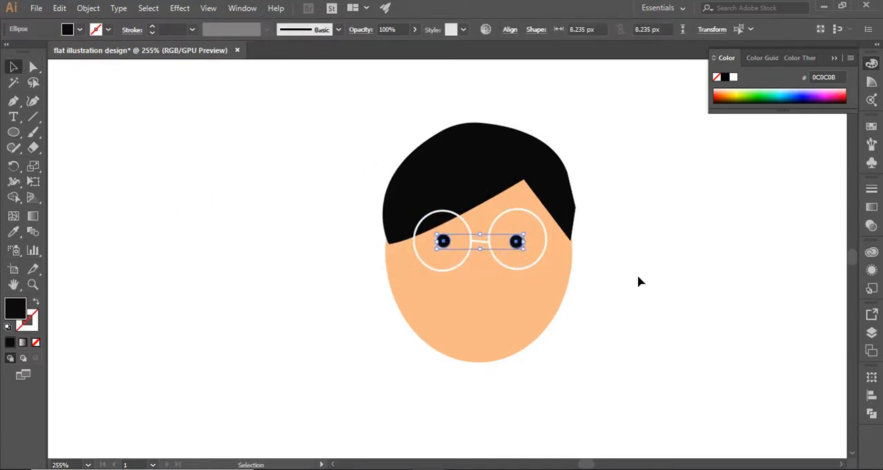
# Step: Draw a smiling half-round mouth below the glasses with the Pen tool and fill it with coral red FC5965
pyautogui.click(13, 102)
pyautogui.click(455, 293)
pyautogui.click(506, 295)
pyautogui.moveTo(481, 318); pyautogui.dragTo(457, 318)
pyautogui.moveTo(455, 293); pyautogui.dragTo(458, 264)
pyautogui.click(13, 67)
pyautogui.doubleClick(15, 309)
pyautogui.click(644, 191)
pyautogui.click(842, 194)
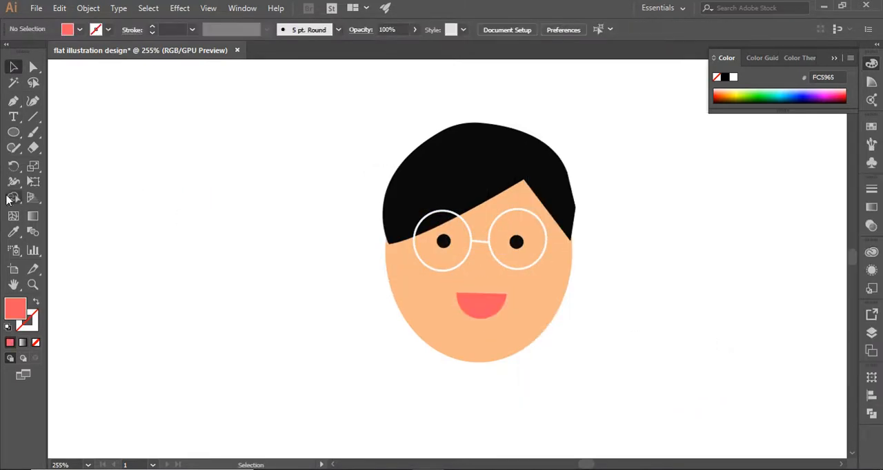
# Step: Add a skin-colored round ear on one side of the head and duplicate it to the other side
pyautogui.click(13, 132)
pyautogui.click(13, 67)
pyautogui.moveTo(387, 271); pyautogui.dragTo(392, 271)
pyautogui.click(422, 297)
pyautogui.moveTo(379, 270); pyautogui.dragTo(565, 269)
pyautogui.click(598, 327)
# Step: Show the grid and trace the headband's outer curve over the top of the hair with the Pen tool, ear to ear
pyautogui.hotkey('ctrl', "'")
pyautogui.click(13, 101)
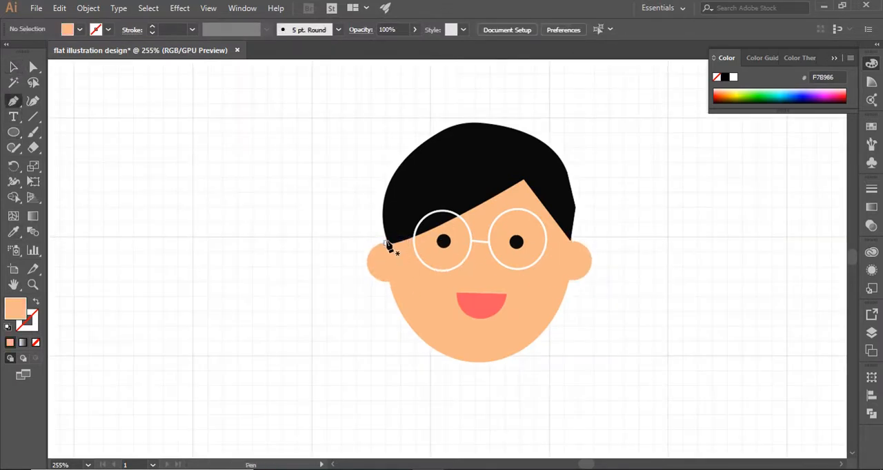
pyautogui.click(385, 239)
pyautogui.moveTo(436, 134); pyautogui.dragTo(463, 136)
pyautogui.moveTo(538, 142); pyautogui.dragTo(589, 173)
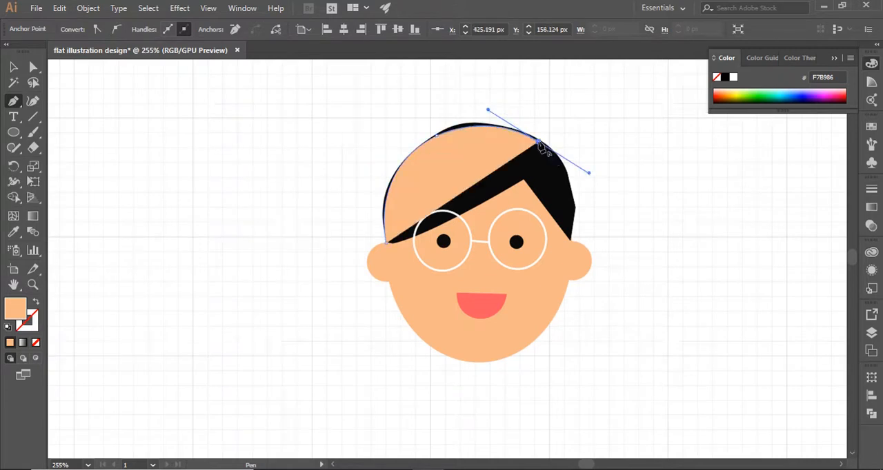
pyautogui.click(538, 142)
pyautogui.moveTo(572, 241)
pyautogui.mouseDown()
pyautogui.moveTo(550, 291)
pyautogui.moveTo(557, 333)
pyautogui.moveTo(565, 326)
pyautogui.mouseUp()
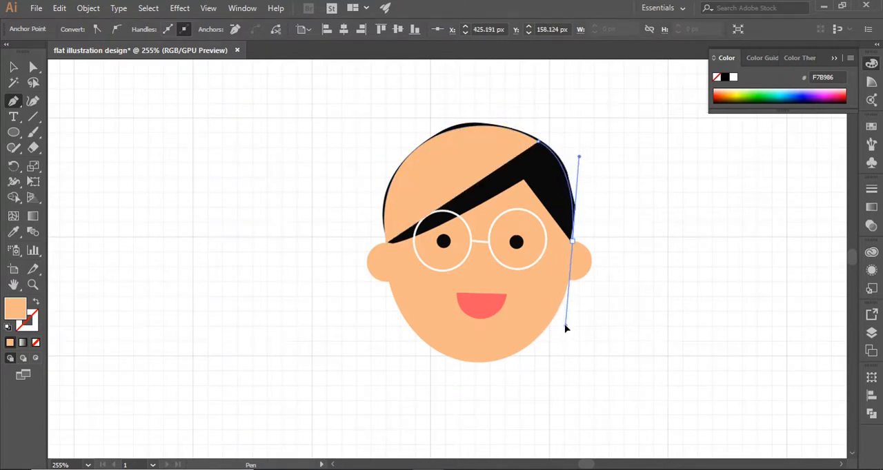
pyautogui.click(568, 245)
# Step: Swap fill and stroke, then trace the headband's inner curve back across the hair and close the path
pyautogui.click(35, 302)
pyautogui.moveTo(482, 142); pyautogui.dragTo(380, 132)
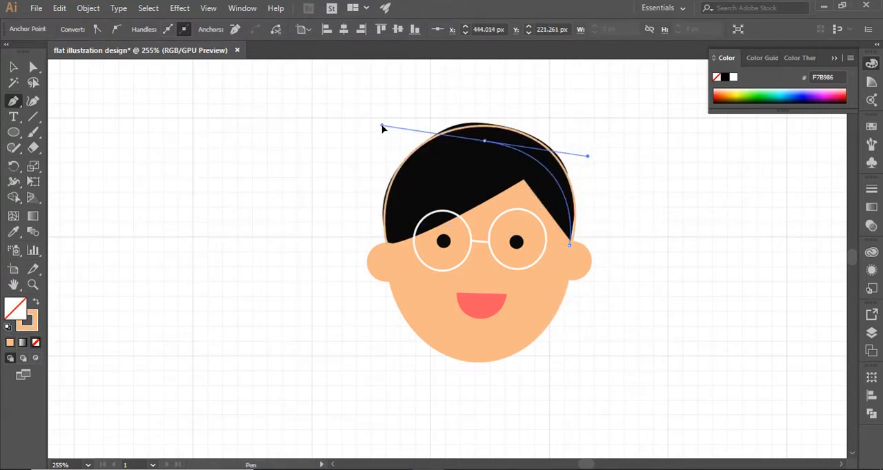
pyautogui.click(485, 143)
pyautogui.moveTo(389, 244); pyautogui.dragTo(373, 349)
pyautogui.click(388, 244)
pyautogui.click(386, 244)
pyautogui.click(14, 66)
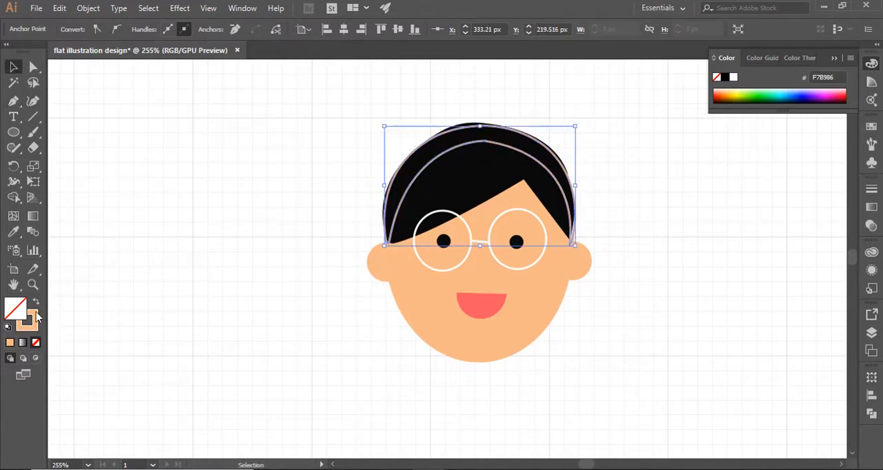
# Step: Fill the headband with red F72B2B and no stroke
pyautogui.click(36, 302)
pyautogui.doubleClick(17, 309)
pyautogui.moveTo(727, 224); pyautogui.dragTo(729, 172)
pyautogui.moveTo(657, 192); pyautogui.dragTo(673, 193)
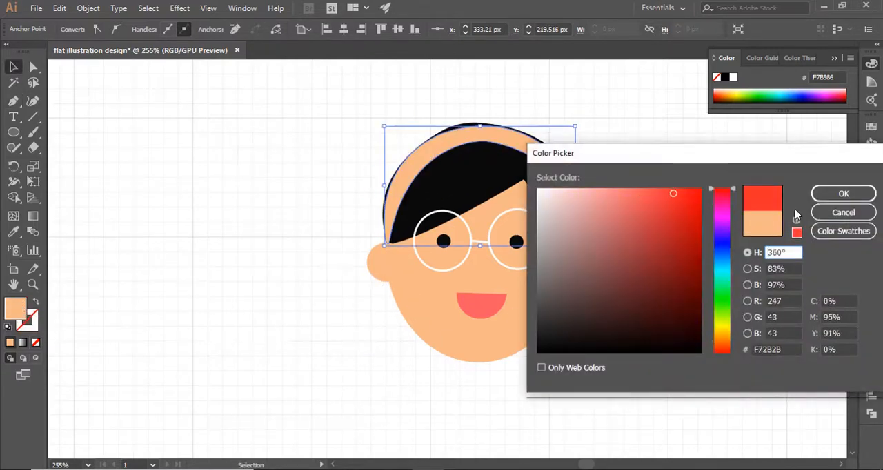
pyautogui.click(833, 196)
pyautogui.click(189, 323)
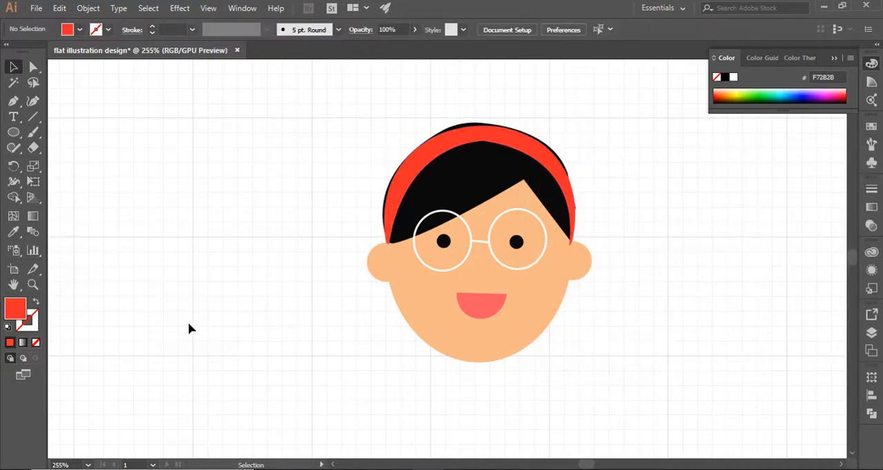
# Step: Draw a tall neck rectangle extending below the chin and fill it with the skin color sampled from the face
pyautogui.click(13, 101)
pyautogui.click(11, 134)
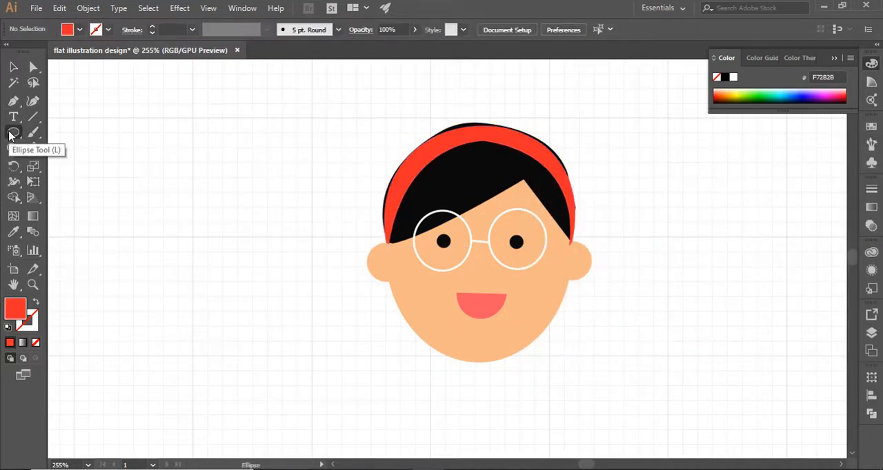
pyautogui.moveTo(11, 133); pyautogui.dragTo(69, 132)
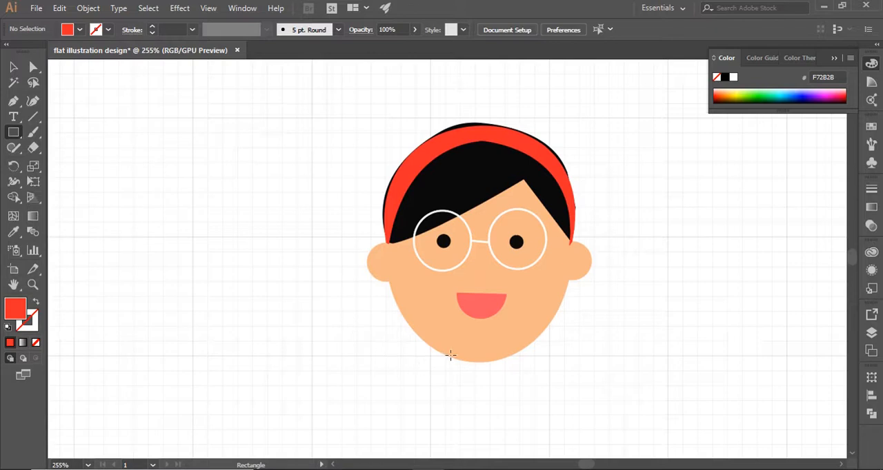
pyautogui.moveTo(456, 337); pyautogui.dragTo(531, 446)
pyautogui.scroll(-2, 717, 285)
pyautogui.press('i')
pyautogui.click(449, 277)
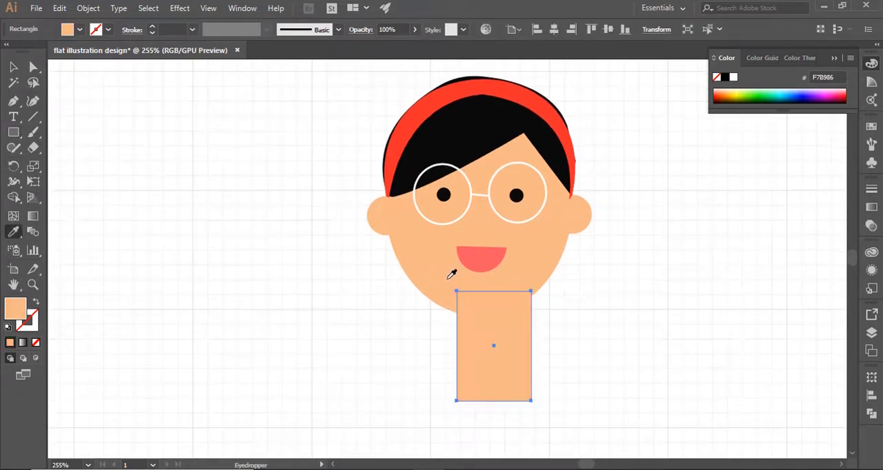
# Step: Center the neck rectangle under the chin and reduce its size
pyautogui.press('v')
pyautogui.moveTo(492, 366); pyautogui.dragTo(482, 360)
pyautogui.moveTo(521, 338); pyautogui.dragTo(510, 336)
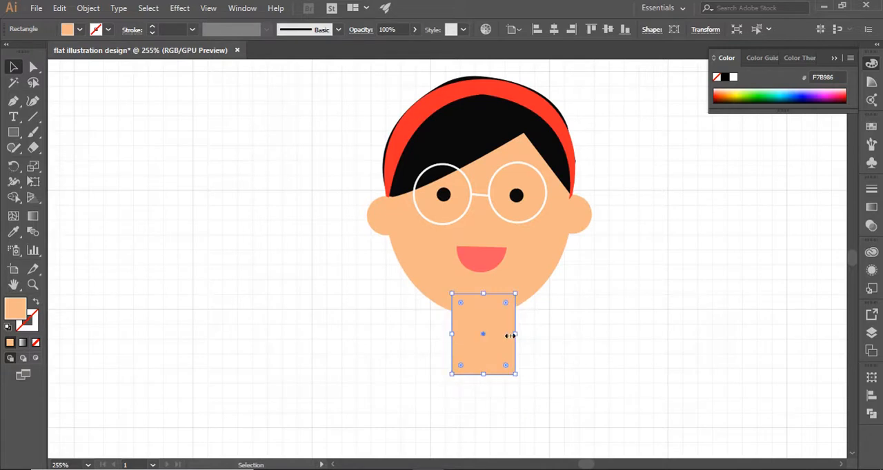
# Step: Flare the neck by pulling its two lower corner points outward and down
pyautogui.click(33, 67)
pyautogui.moveTo(450, 376); pyautogui.dragTo(441, 386)
pyautogui.moveTo(515, 375); pyautogui.dragTo(528, 385)
# Step: Add an anchor point near the base on each side of the neck and pull both inward to shape the shoulders
pyautogui.press('p')
pyautogui.click(443, 358)
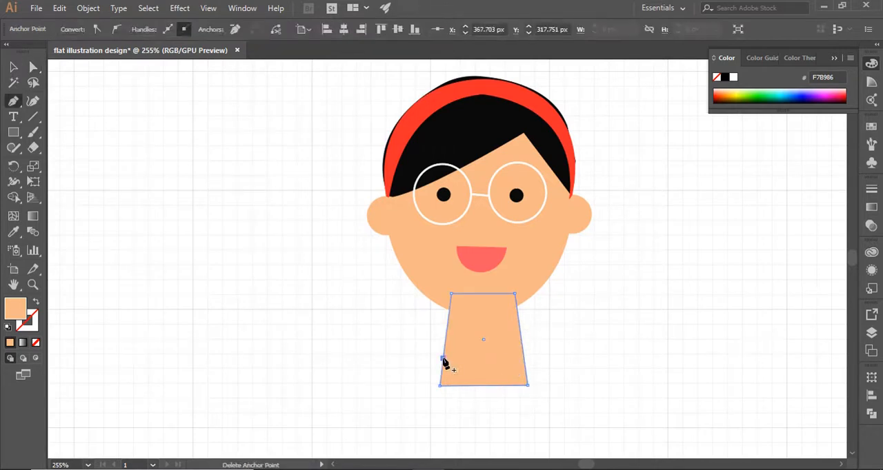
pyautogui.click(523, 357)
pyautogui.click(32, 69)
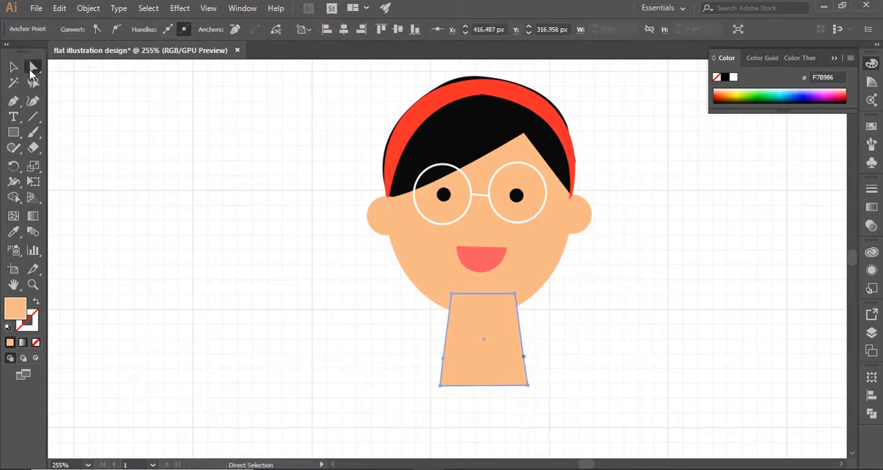
pyautogui.moveTo(442, 359); pyautogui.dragTo(450, 358)
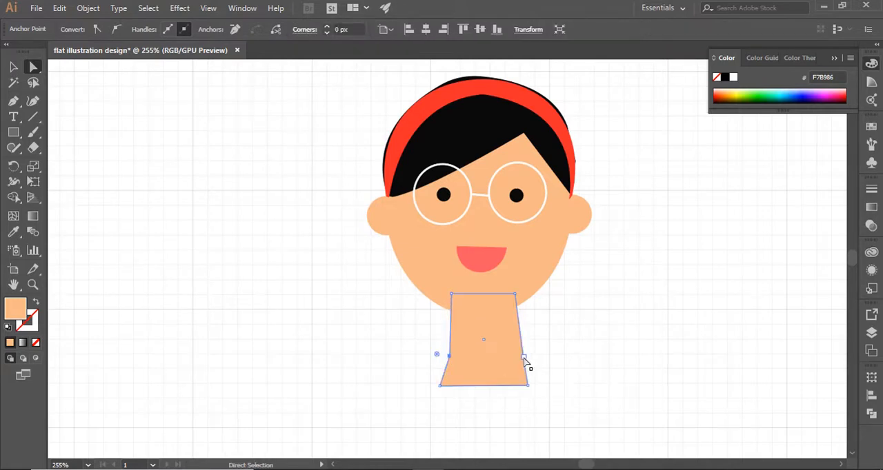
pyautogui.moveTo(523, 357)
pyautogui.mouseDown()
pyautogui.moveTo(517, 360)
pyautogui.moveTo(539, 357)
pyautogui.mouseUp()
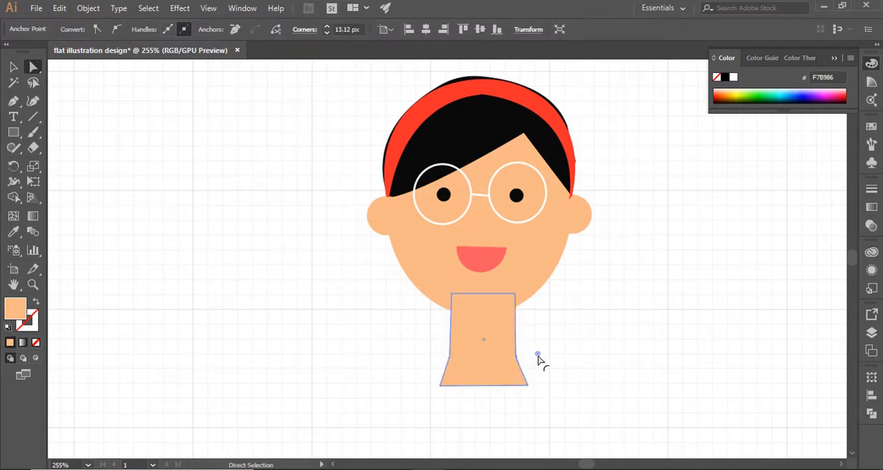
# Step: Round the inner corners on both sides of the neck where it flares out to the base
pyautogui.click(522, 378)
pyautogui.click(449, 359)
pyautogui.moveTo(369, 351); pyautogui.dragTo(369, 350)
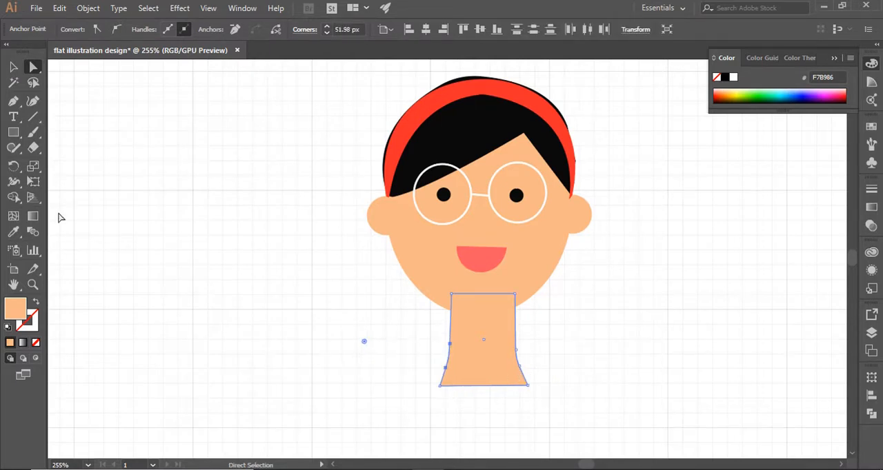
# Step: Move the neck up under the chin and lower its top edge
pyautogui.click(13, 67)
pyautogui.click(319, 203)
pyautogui.moveTo(488, 359); pyautogui.dragTo(488, 348)
pyautogui.moveTo(484, 282); pyautogui.dragTo(484, 302)
pyautogui.click(583, 370)
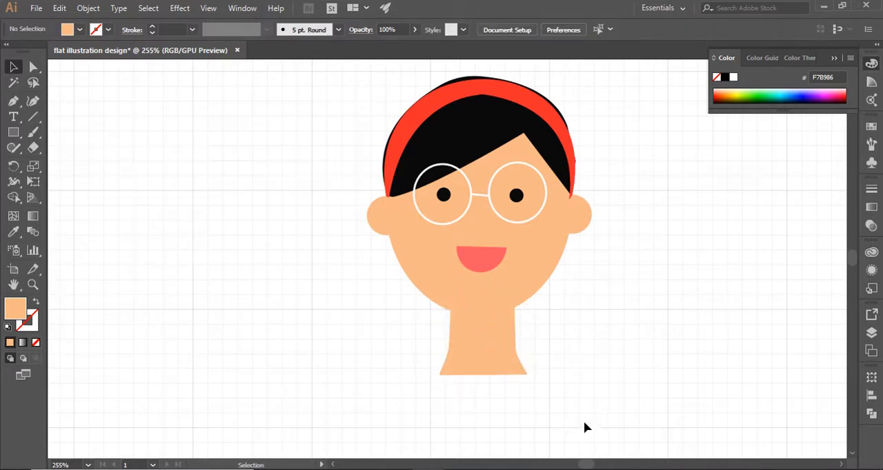
# Step: Draw a thin, wavy hair strand hanging in front of the left ear with the Pen tool as a closed shape
pyautogui.scroll(1, 404, 246)
pyautogui.press('p')
pyautogui.click(406, 241)
pyautogui.moveTo(395, 325); pyautogui.dragTo(407, 404)
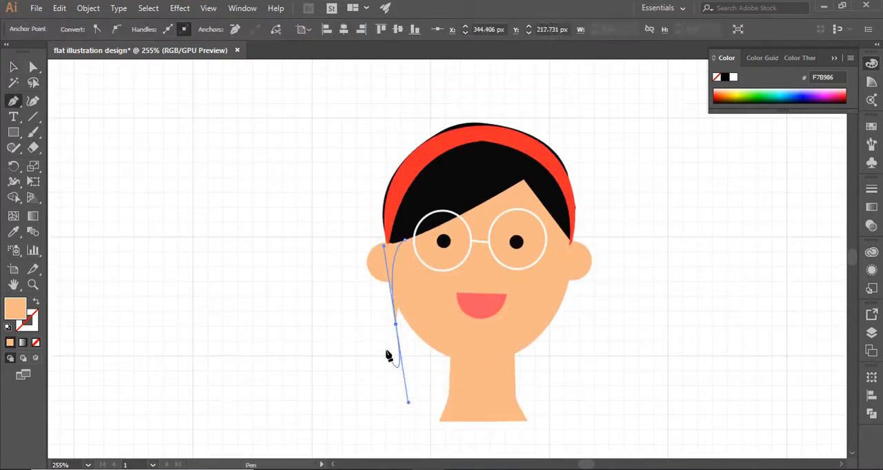
pyautogui.moveTo(388, 341); pyautogui.dragTo(374, 349)
pyautogui.moveTo(386, 302); pyautogui.dragTo(380, 294)
pyautogui.moveTo(389, 240); pyautogui.dragTo(406, 229)
pyautogui.click(406, 240)
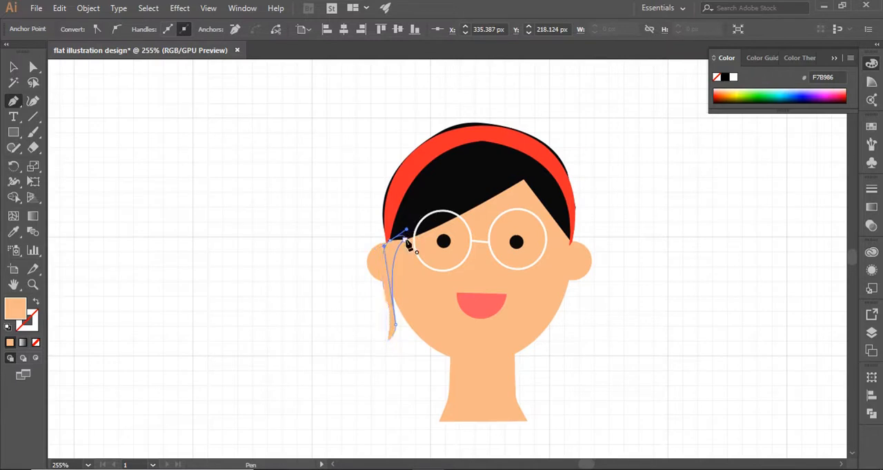
# Step: Fill the hair strand with the black 0A0A0A sampled from the existing hair
pyautogui.press('i')
pyautogui.click(413, 219)
pyautogui.press('v')
pyautogui.click(286, 223)
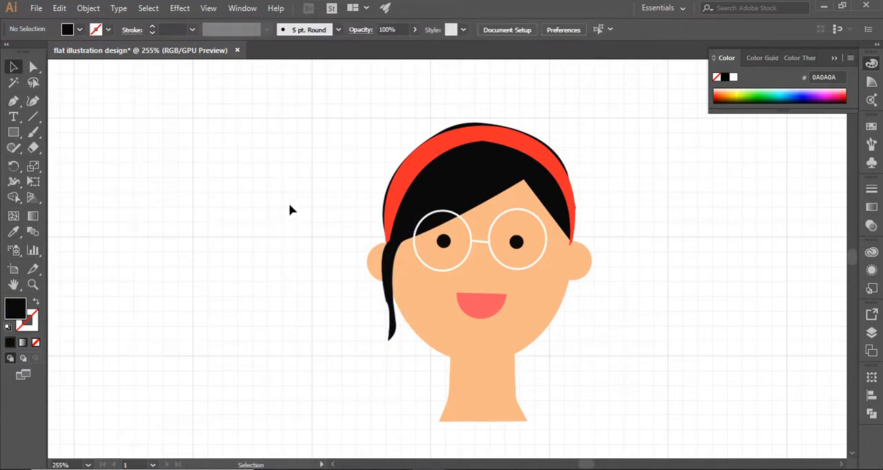
# Step: Draw a closed black shape for the left half of the long hair, from the crown to a curled end below the neck
pyautogui.click(14, 100)
pyautogui.click(463, 109)
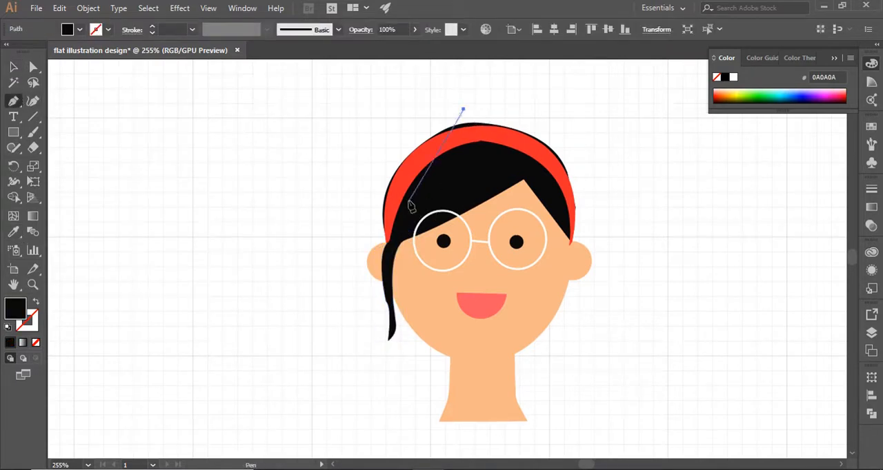
pyautogui.moveTo(357, 243); pyautogui.dragTo(367, 395)
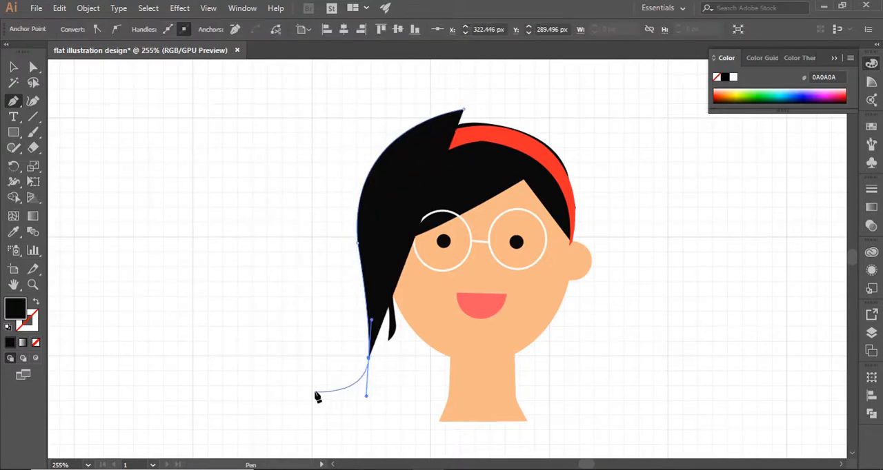
pyautogui.moveTo(305, 419); pyautogui.dragTo(322, 444)
pyautogui.scroll(-3, 488, 354)
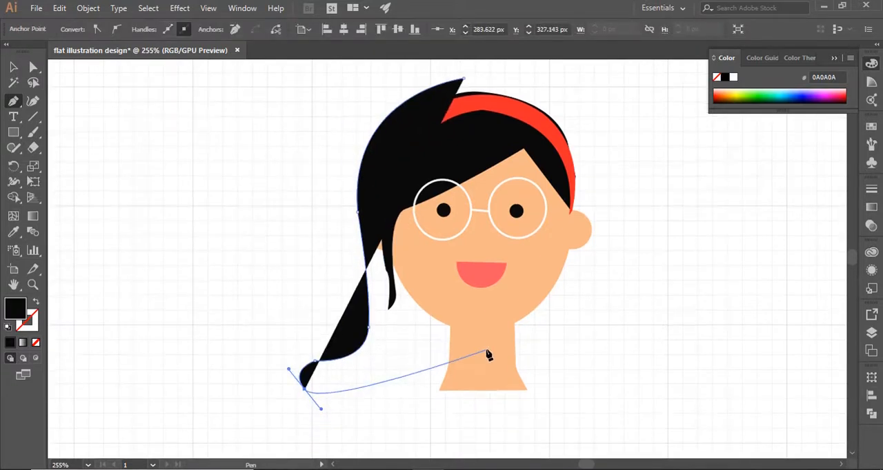
pyautogui.moveTo(343, 391); pyautogui.dragTo(375, 409)
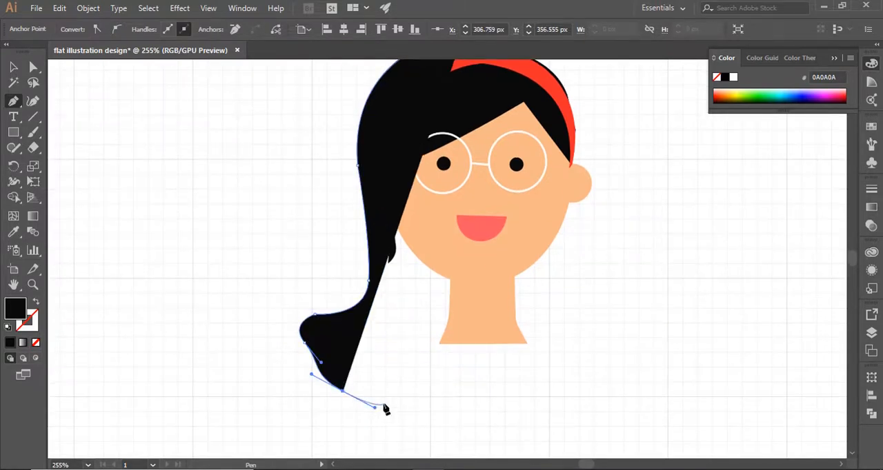
pyautogui.click(402, 388)
pyautogui.click(480, 350)
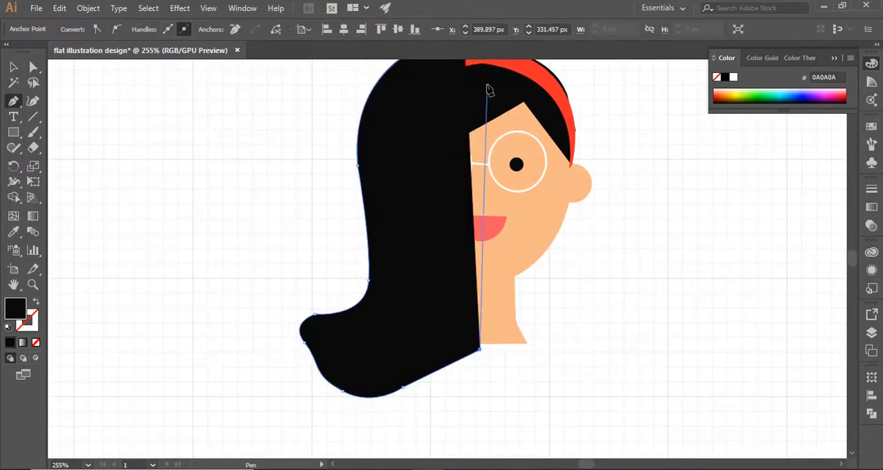
pyautogui.scroll(2, 485, 89)
pyautogui.click(463, 79)
pyautogui.click(13, 67)
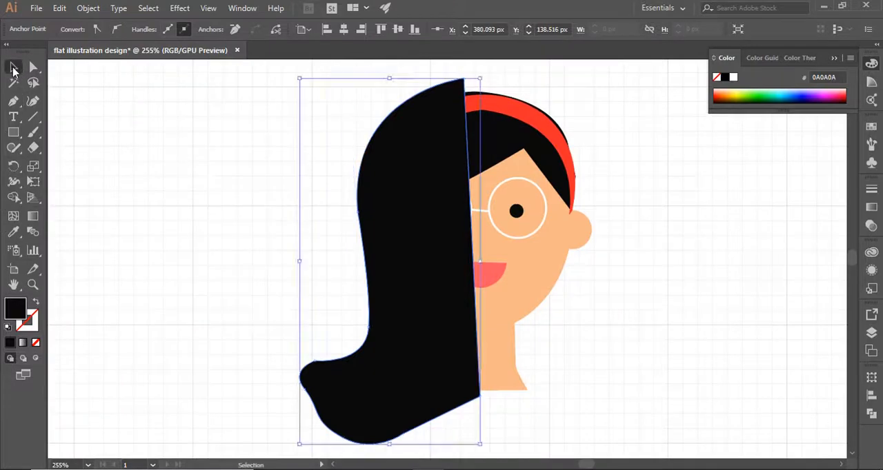
# Step: Send the long hair shape behind the face, ears and neck
pyautogui.click(642, 279)
pyautogui.click(406, 389)
pyautogui.rightClick(405, 389)
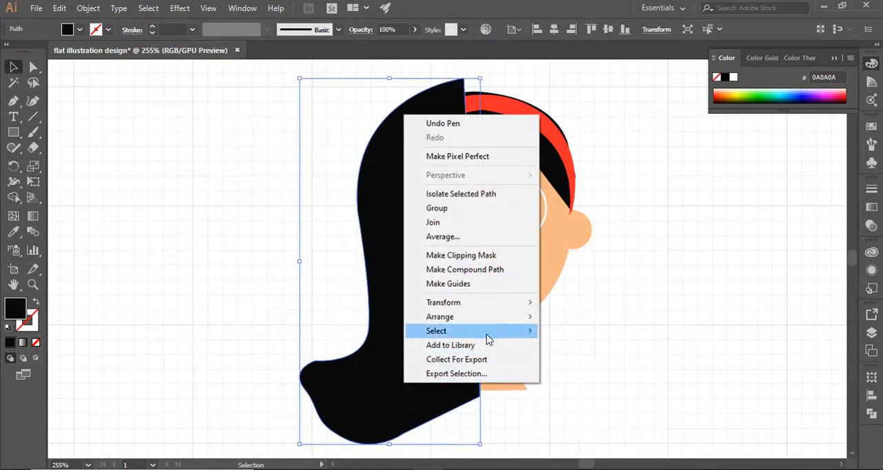
pyautogui.moveTo(455, 370)
pyautogui.click(598, 356)
pyautogui.click(653, 353)
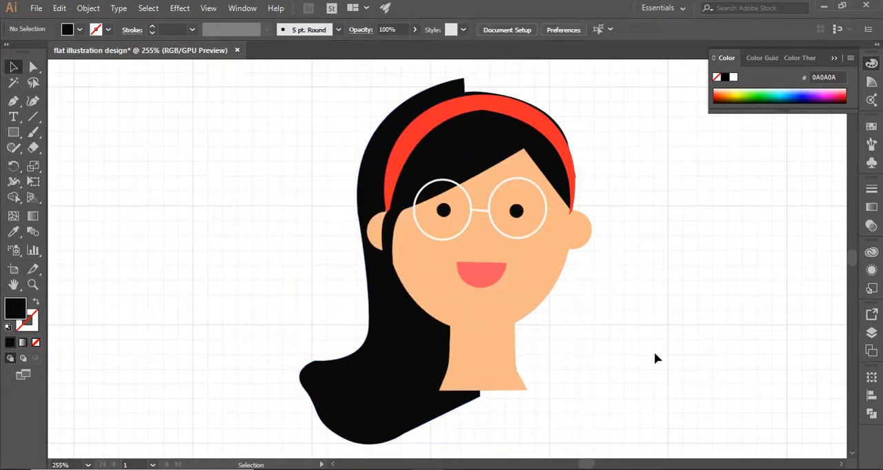
# Step: Reflect a copy of the long hair half across a vertical axis through the middle of the face
pyautogui.scroll(-3, 657, 358)
pyautogui.scroll(2, 529, 356)
pyautogui.click(376, 364)
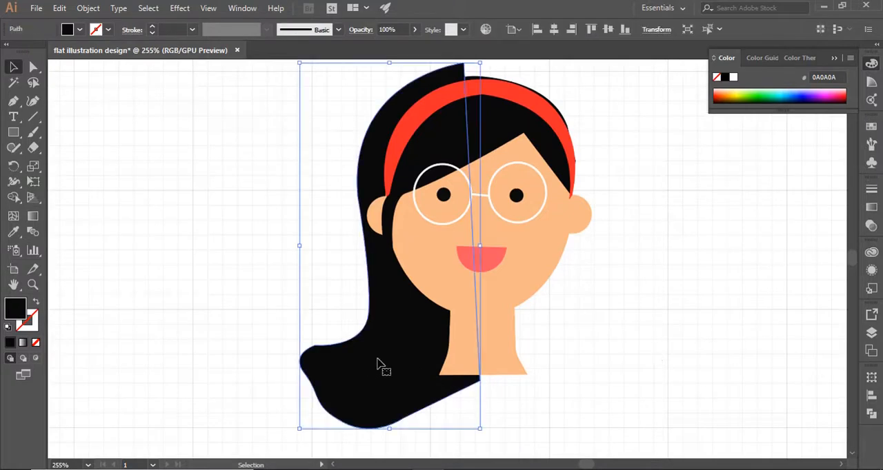
pyautogui.click(13, 171)
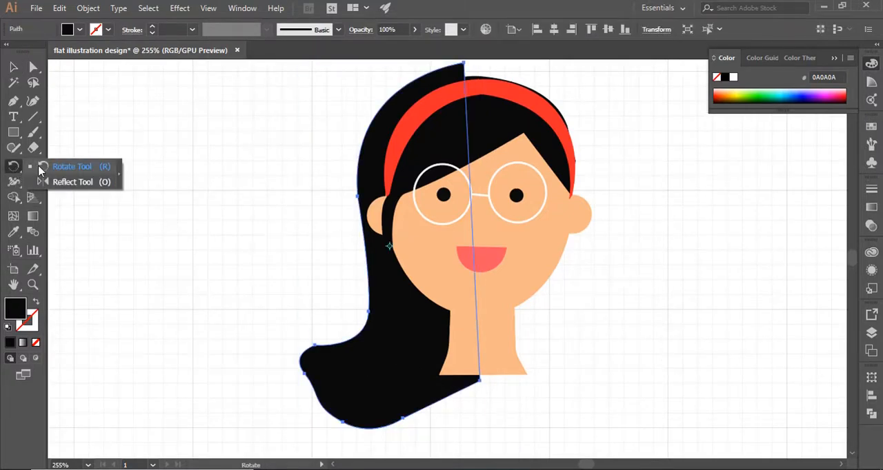
pyautogui.click(55, 182)
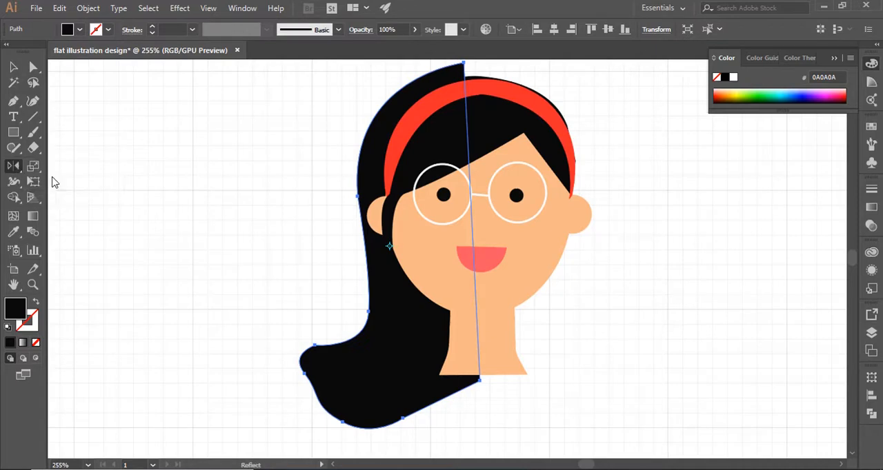
pyautogui.keyDown('alt'); pyautogui.click(471, 220); pyautogui.keyUp('alt')
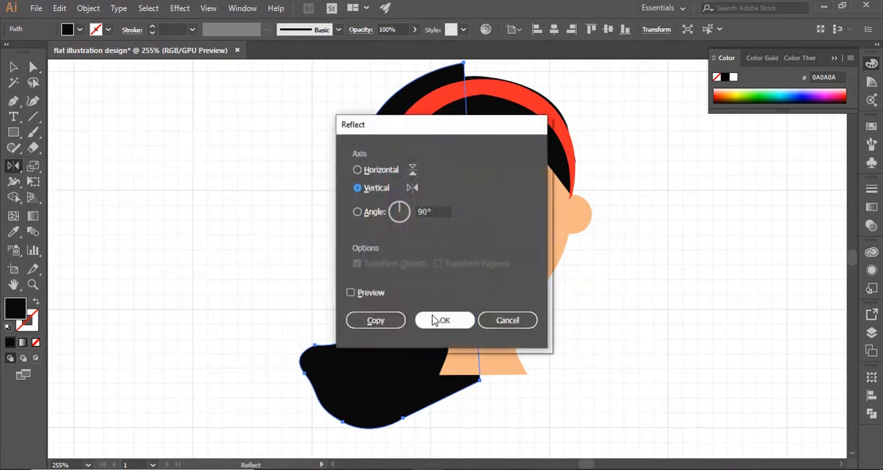
pyautogui.click(393, 321)
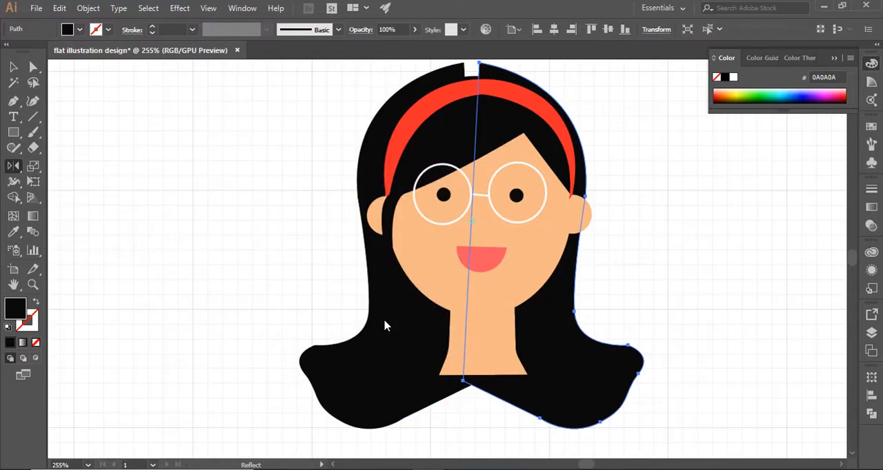
# Step: Rotate the mirrored hair half slightly counterclockwise and reposition it to meet the other half at the crown
pyautogui.press('v')
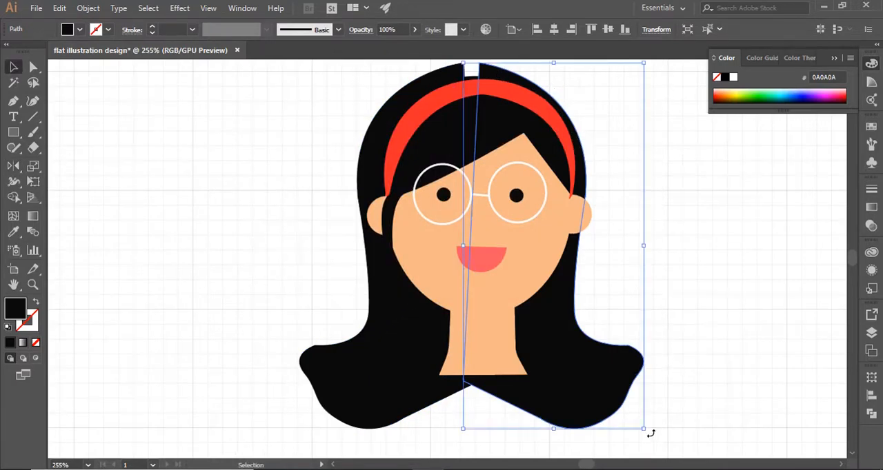
pyautogui.moveTo(650, 433); pyautogui.dragTo(662, 429)
pyautogui.moveTo(574, 388); pyautogui.dragTo(605, 366)
pyautogui.click(190, 293)
# Step: Rotate the mirrored hair half slightly further and nudge it down to close the gap at the crown
pyautogui.click(479, 80)
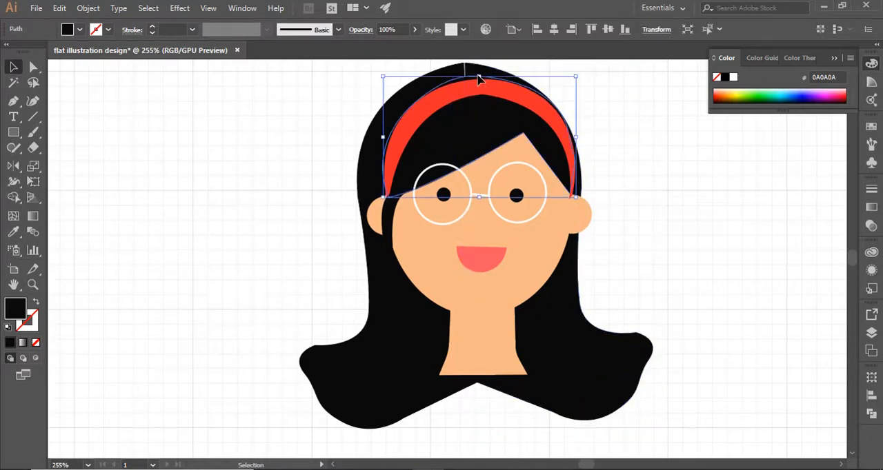
pyautogui.click(565, 336)
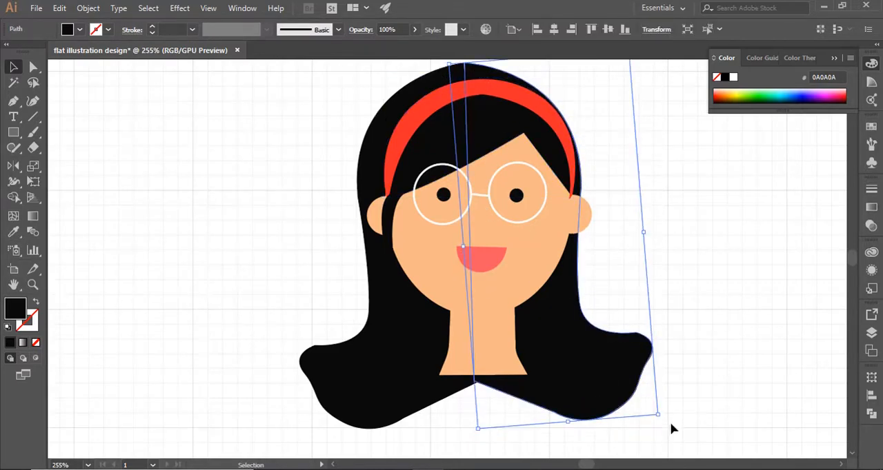
pyautogui.moveTo(664, 418)
pyautogui.mouseDown()
pyautogui.moveTo(666, 407)
pyautogui.moveTo(671, 424)
pyautogui.mouseUp()
pyautogui.press('Down')
pyautogui.click(697, 363)
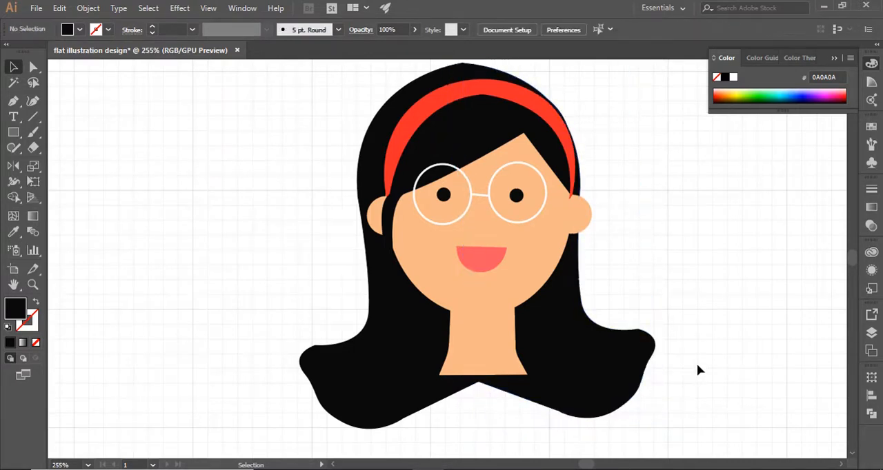
# Step: Round the crown corner of both long hair halves where they meet above the headband
pyautogui.click(467, 64)
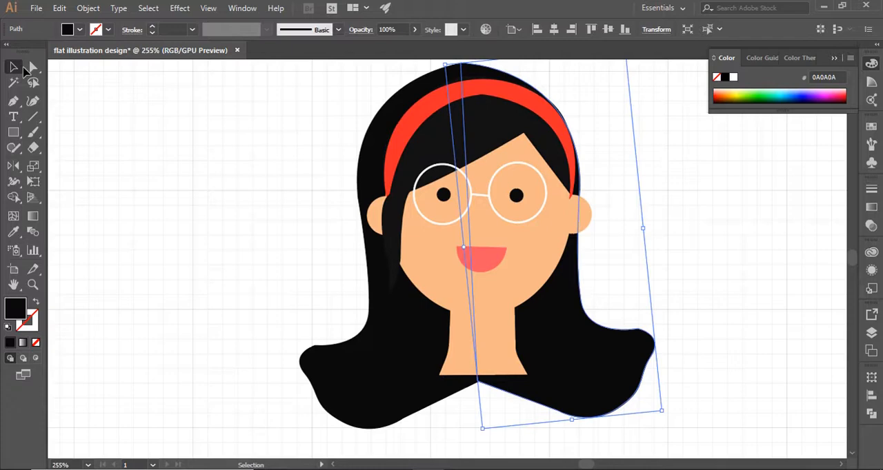
pyautogui.click(32, 66)
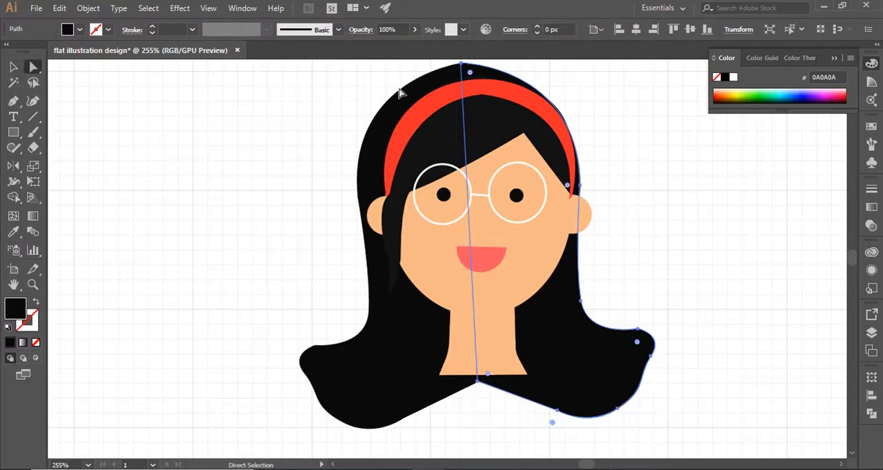
pyautogui.moveTo(471, 74)
pyautogui.mouseDown()
pyautogui.moveTo(476, 84)
pyautogui.moveTo(472, 73)
pyautogui.moveTo(455, 72)
pyautogui.mouseUp()
pyautogui.click(455, 72)
pyautogui.click(454, 72)
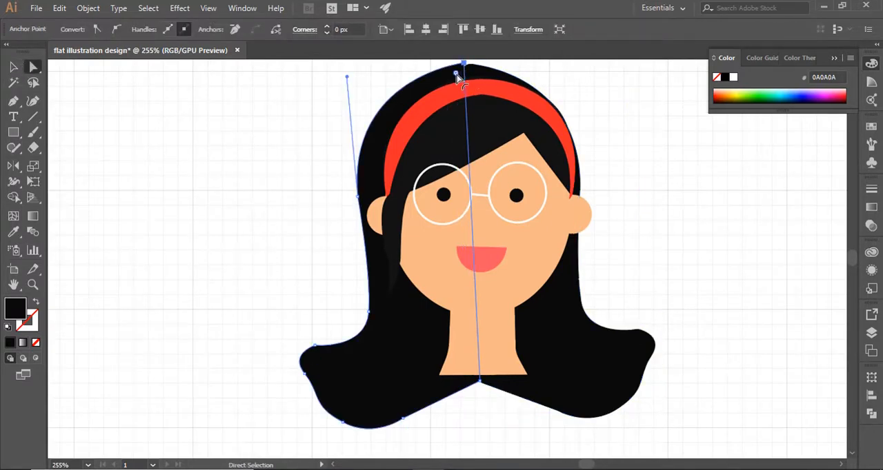
pyautogui.click(13, 67)
pyautogui.click(96, 109)
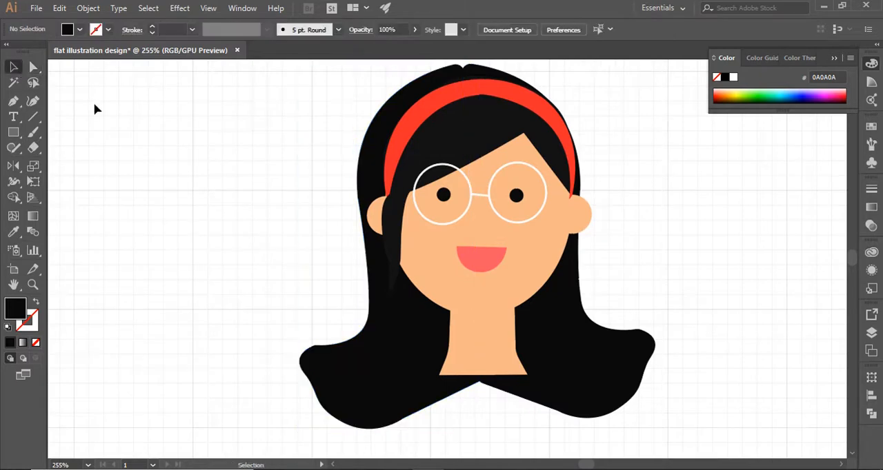
# Step: Draw a closed shape in the headband's red for the left half of the shoulders and chest, from the neck to the body's midline
pyautogui.click(575, 204)
pyautogui.click(762, 303)
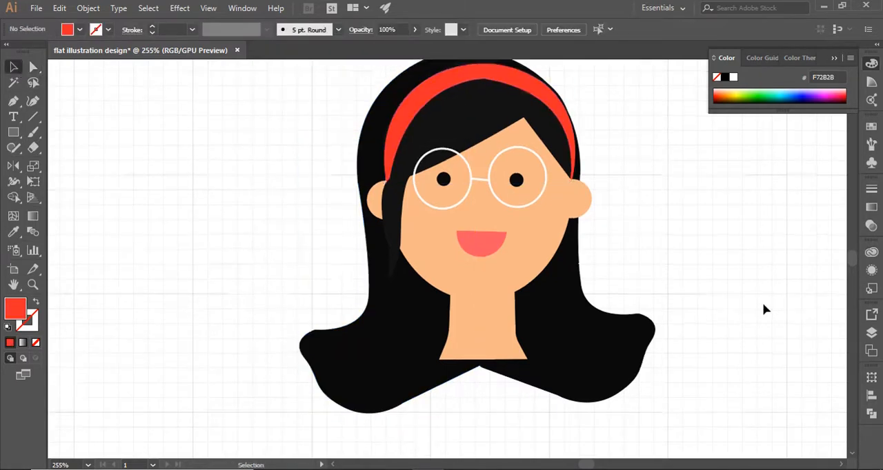
pyautogui.scroll(-5, 762, 302)
pyautogui.press('p')
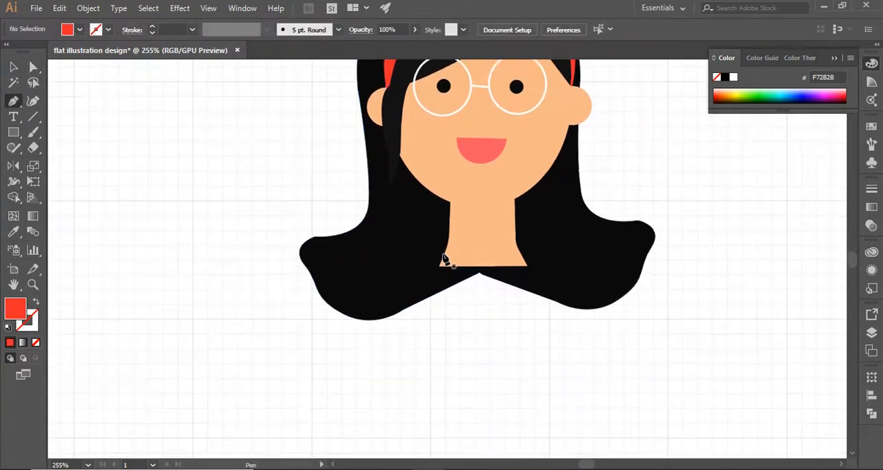
pyautogui.click(445, 253)
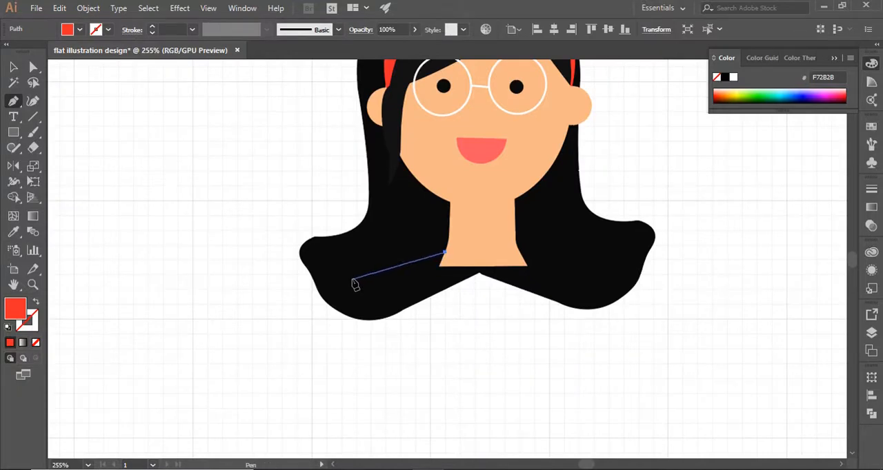
pyautogui.moveTo(352, 281); pyautogui.dragTo(335, 329)
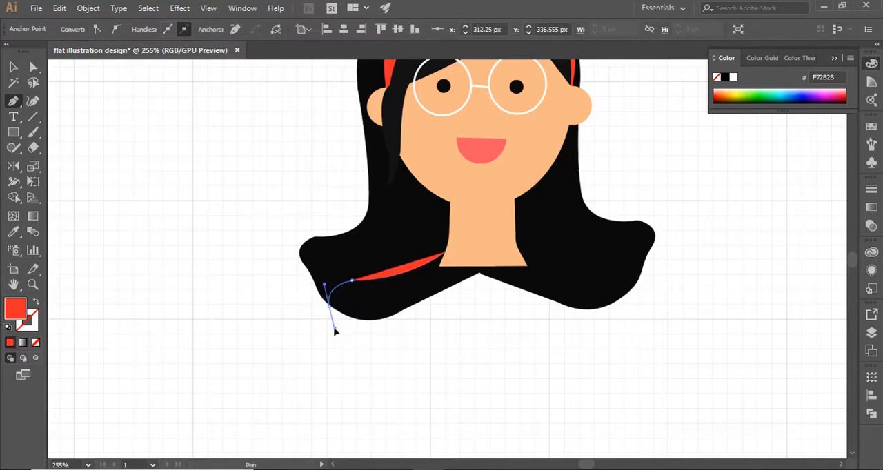
pyautogui.click(407, 359)
pyautogui.click(498, 361)
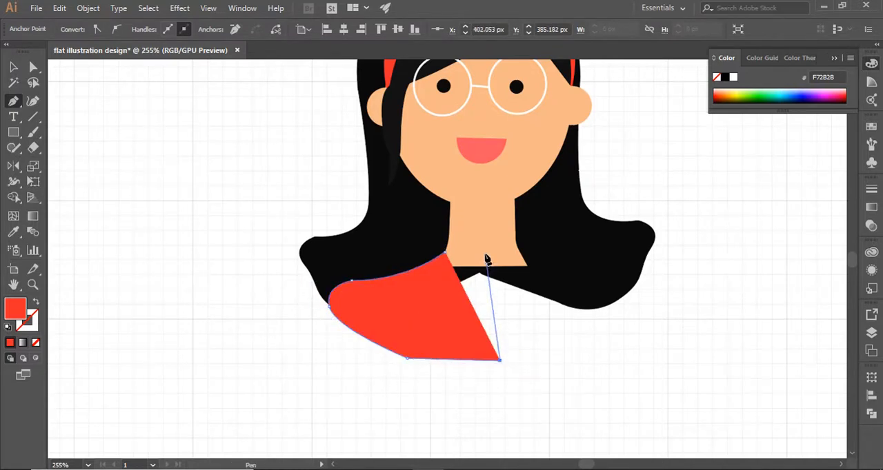
pyautogui.hotkey('ctrl', 'z')
pyautogui.click(483, 355)
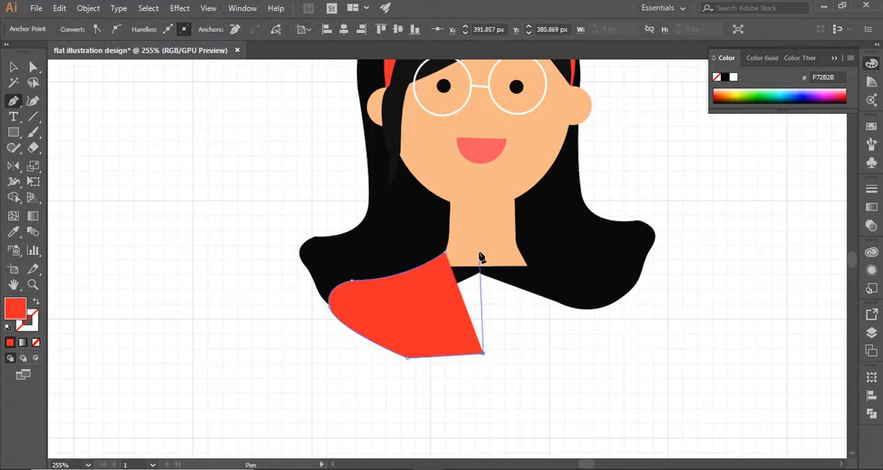
pyautogui.click(481, 246)
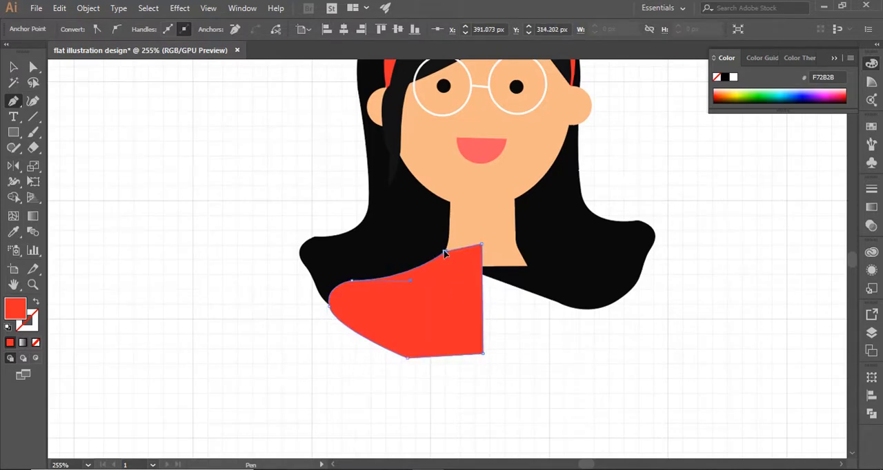
pyautogui.press('v')
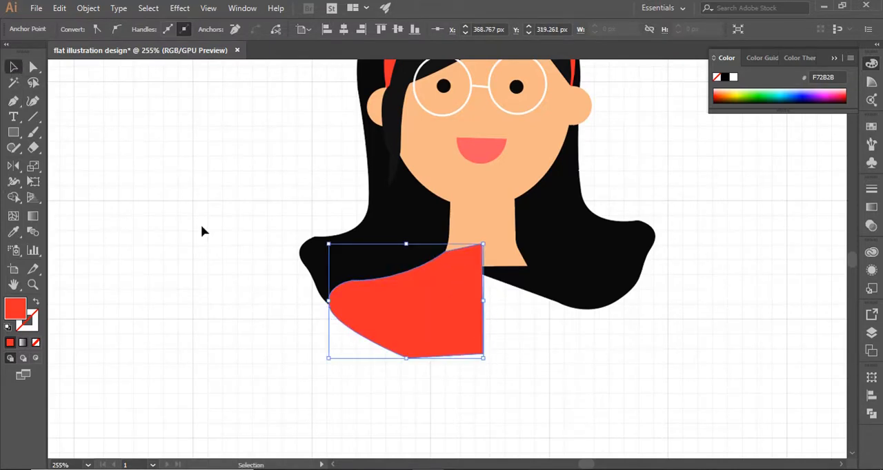
# Step: Reflect a copy of the red shoulder half across a vertical axis near the body's midline
pyautogui.click(14, 166)
pyautogui.keyDown('alt'); pyautogui.click(490, 299); pyautogui.keyUp('alt')
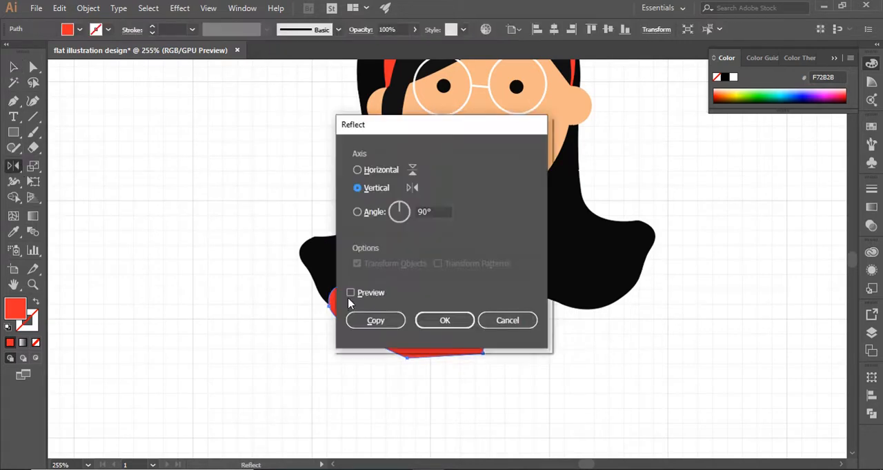
pyautogui.click(351, 294)
pyautogui.moveTo(466, 124); pyautogui.dragTo(371, 122)
pyautogui.click(292, 323)
pyautogui.click(12, 68)
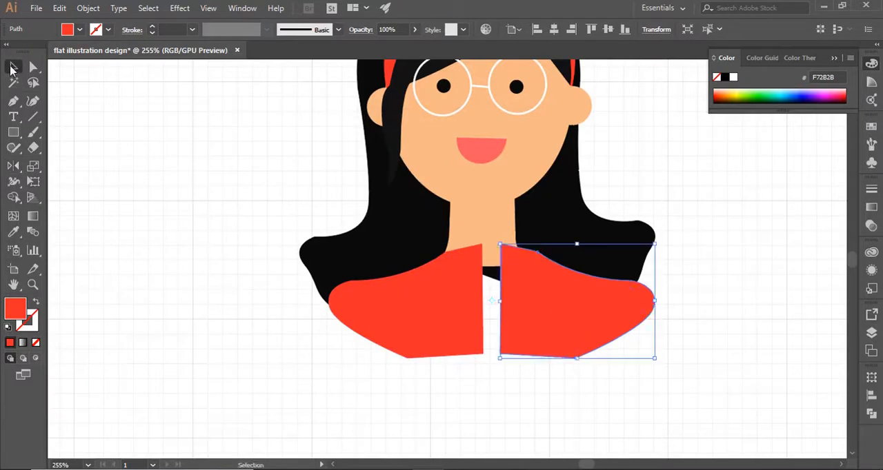
# Step: Move the mirrored shoulder half against the original and nudge both halves until they meet at the midline
pyautogui.moveTo(545, 287); pyautogui.dragTo(528, 287)
pyautogui.press('Down')
pyautogui.press('Down')
pyautogui.press('Left')
pyautogui.press('Up')
pyautogui.press('Up')
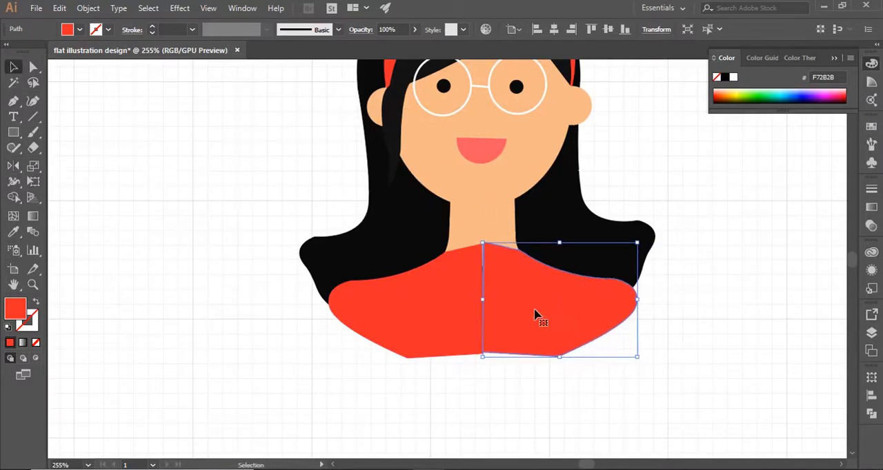
pyautogui.click(552, 363)
pyautogui.click(473, 305)
pyautogui.press('Right')
# Step: Recolor both shoulder halves with the skin tone sampled from the face and neck
pyautogui.click(523, 318)
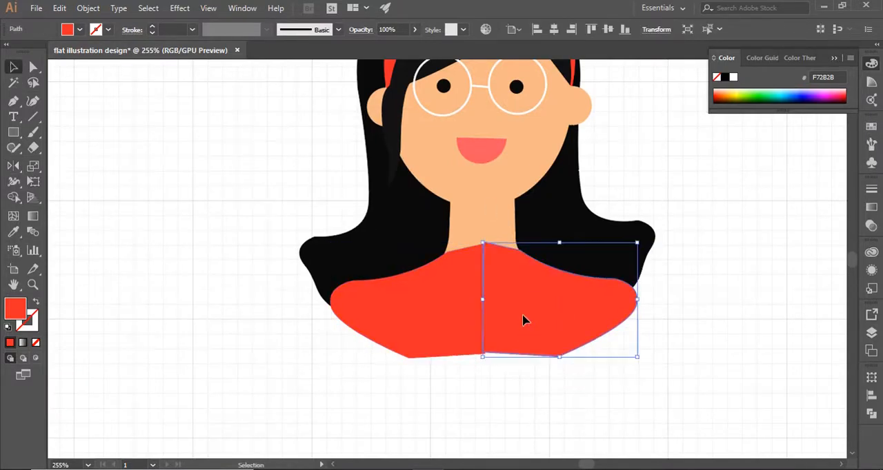
pyautogui.keyDown('shift'); pyautogui.click(455, 305); pyautogui.keyUp('shift')
pyautogui.click(14, 233)
pyautogui.click(469, 189)
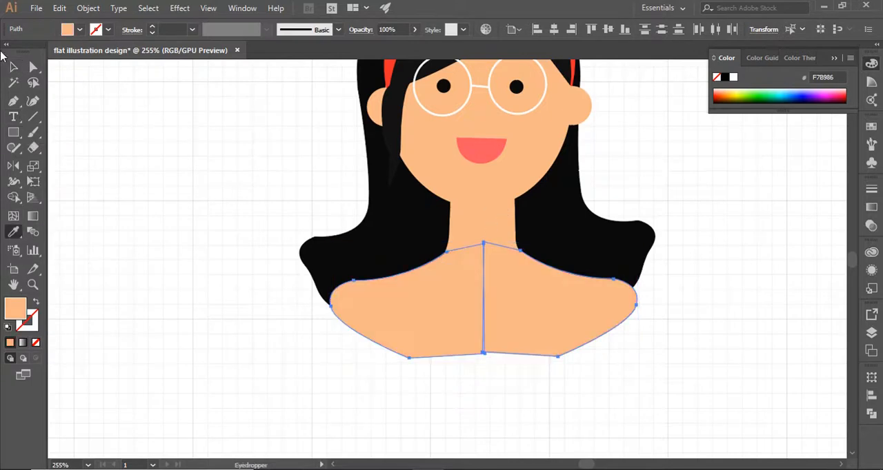
pyautogui.click(13, 67)
pyautogui.click(157, 196)
# Step: Give the face ellipse a 1 pt near-black outline
pyautogui.click(441, 172)
pyautogui.doubleClick(31, 322)
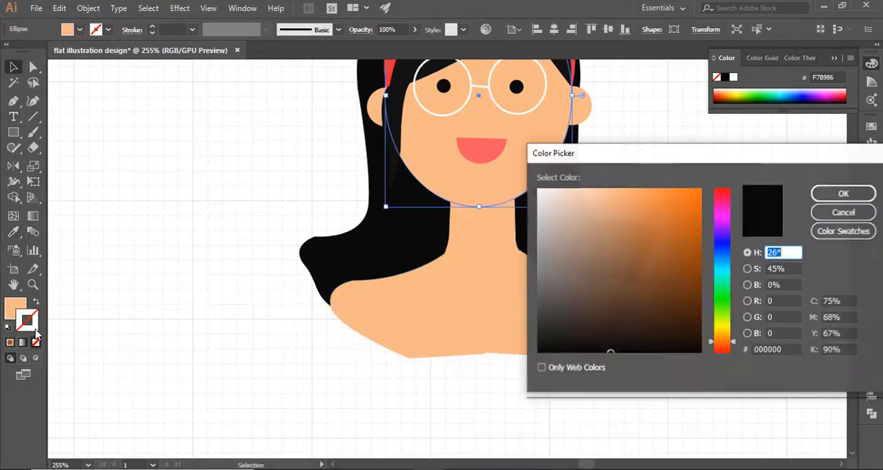
pyautogui.click(545, 346)
pyautogui.click(843, 164)
pyautogui.click(260, 207)
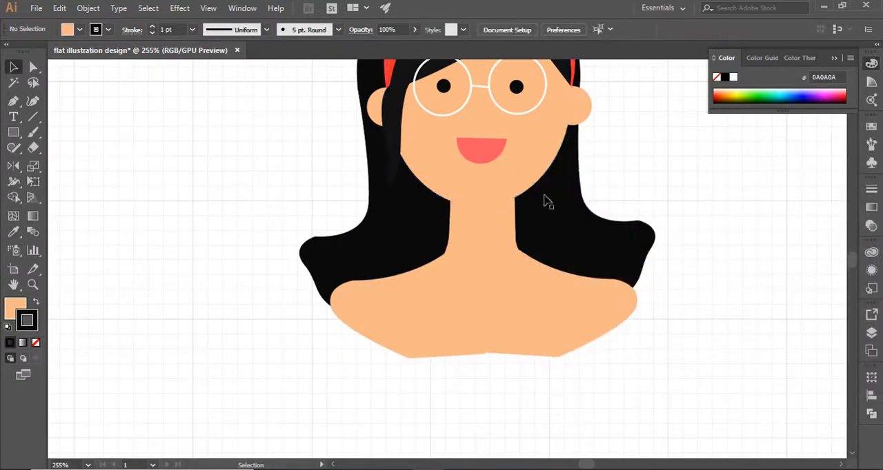
# Step: Send the neck shape backward so that it sits behind the face's chin outline
pyautogui.click(476, 239)
pyautogui.press('a')
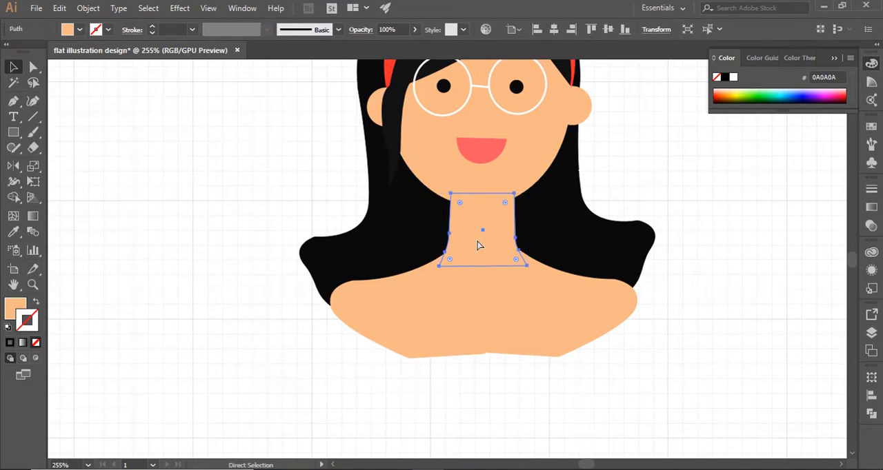
pyautogui.hotkey('ctrl', '[')
pyautogui.click(780, 282)
# Step: Change the mouth's fill to light pink F9E1E4
pyautogui.scroll(3, 762, 255)
pyautogui.click(485, 234)
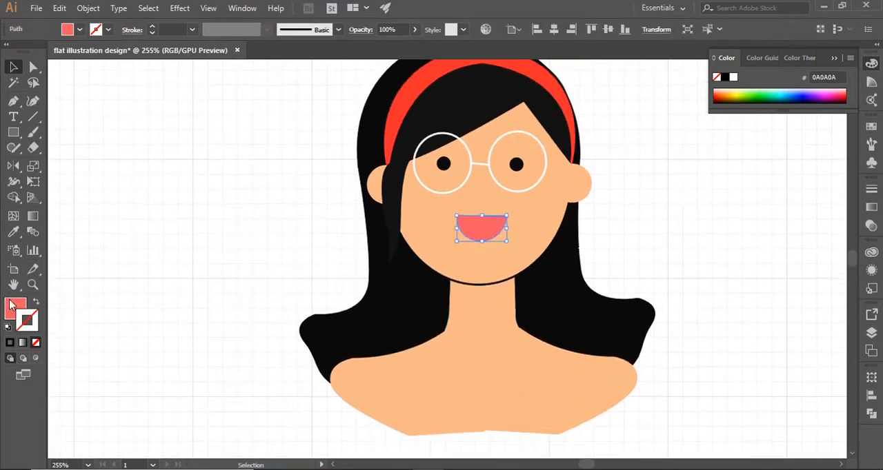
pyautogui.doubleClick(14, 308)
pyautogui.click(553, 192)
pyautogui.click(843, 194)
pyautogui.click(126, 244)
# Step: Draw a closed light pink off-shoulder top with a curved neckline between the shoulders, bulging sides and a curved hem
pyautogui.scroll(-2, 207, 264)
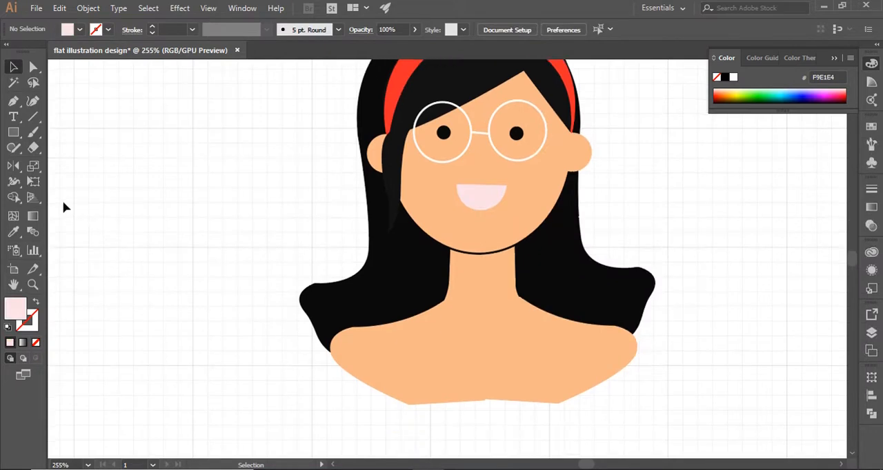
pyautogui.click(14, 102)
pyautogui.click(332, 343)
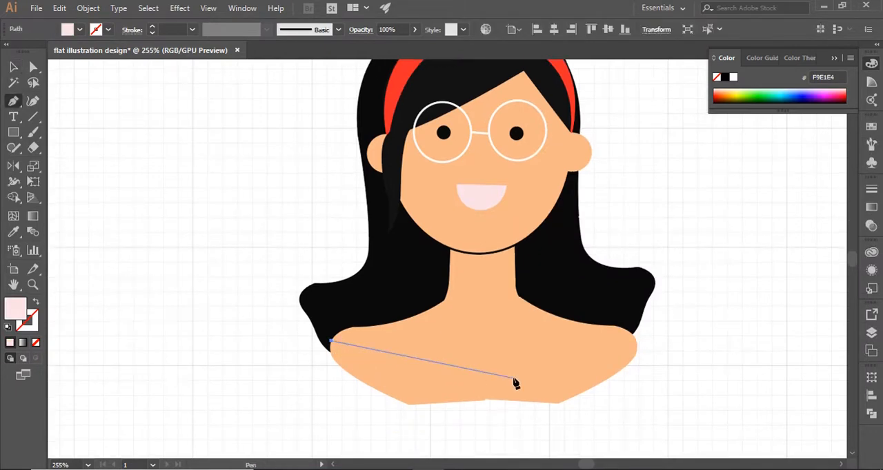
pyautogui.moveTo(636, 345); pyautogui.dragTo(688, 251)
pyautogui.moveTo(504, 345); pyautogui.dragTo(560, 394)
pyautogui.click(557, 238)
pyautogui.moveTo(564, 329)
pyautogui.mouseDown()
pyautogui.moveTo(575, 361)
pyautogui.moveTo(572, 337)
pyautogui.mouseUp()
pyautogui.moveTo(188, 341); pyautogui.dragTo(211, 248)
pyautogui.click(391, 336)
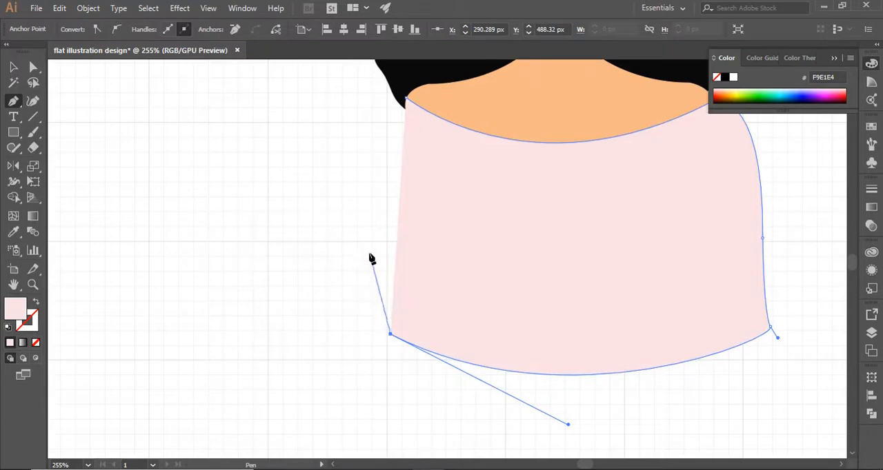
pyautogui.moveTo(371, 256); pyautogui.dragTo(376, 232)
pyautogui.moveTo(406, 99); pyautogui.dragTo(435, 99)
pyautogui.scroll(2, 415, 187)
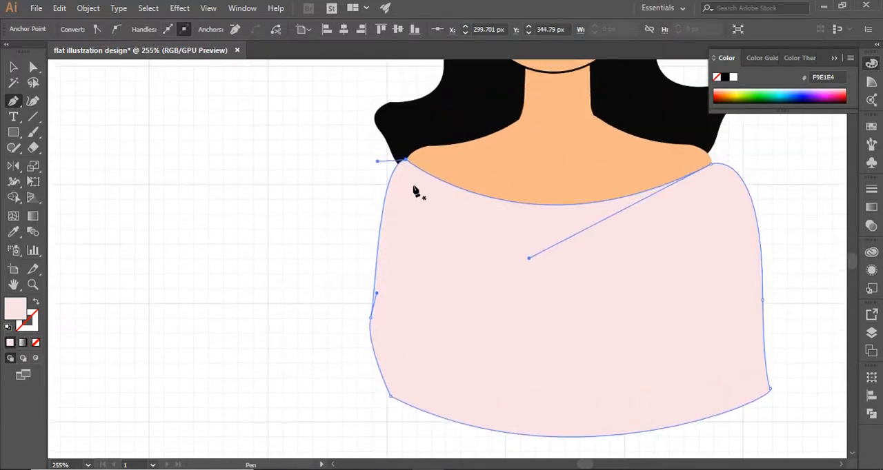
# Step: Reshape the top's left shoulder curve into a fuller, rounder sleeve edge
pyautogui.press('v')
pyautogui.click(33, 67)
pyautogui.click(404, 162)
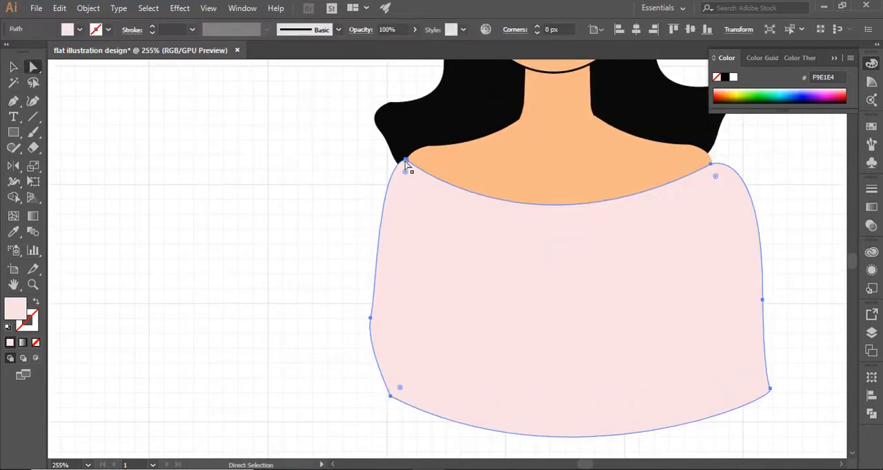
pyautogui.moveTo(400, 161); pyautogui.dragTo(357, 147)
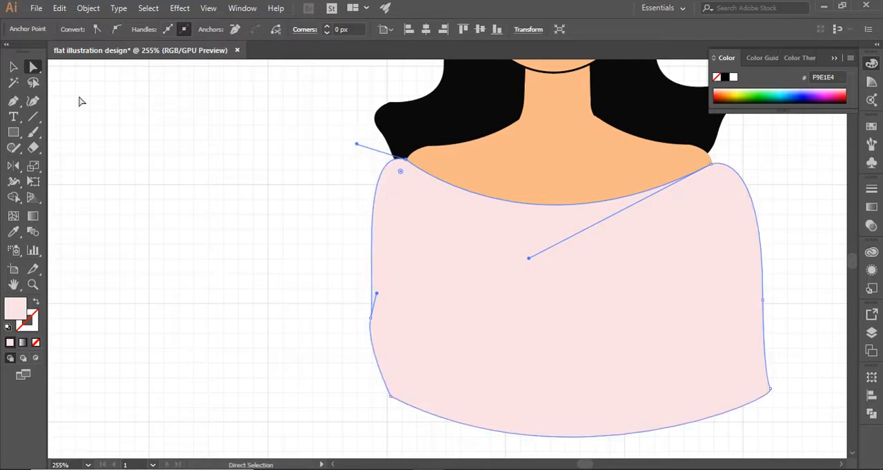
pyautogui.click(13, 67)
pyautogui.click(221, 159)
# Step: Draw a slanted line for the left sleeve on the top, with no fill and a pink ED98A6 stroke
pyautogui.click(14, 102)
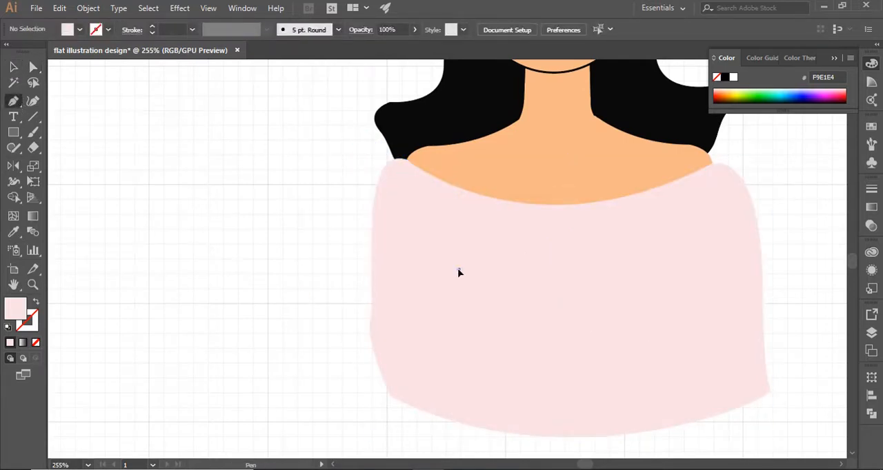
pyautogui.click(458, 271)
pyautogui.click(443, 397)
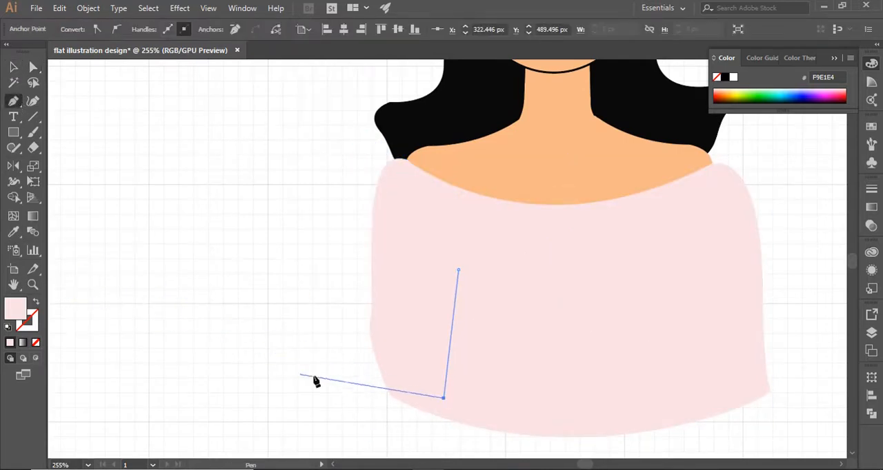
pyautogui.click(35, 302)
pyautogui.doubleClick(29, 320)
pyautogui.click(582, 199)
pyautogui.click(595, 199)
pyautogui.click(843, 194)
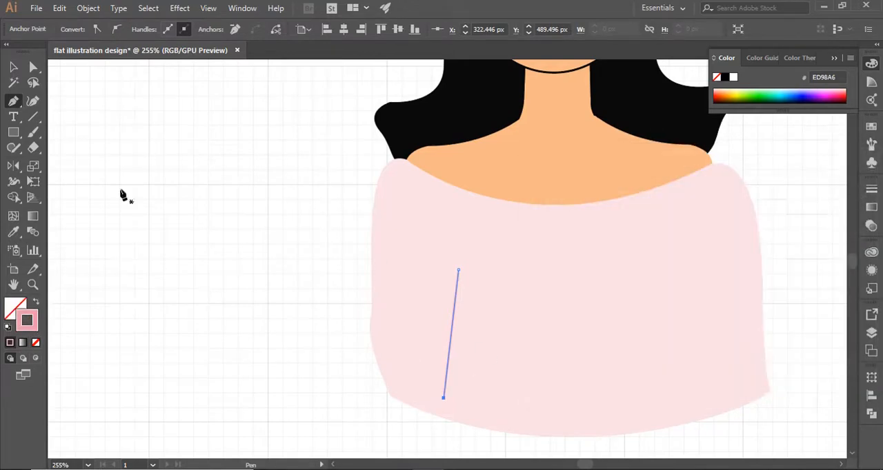
# Step: Draw a matching slanted pink line for the right sleeve, reaching down to the top's hem
pyautogui.keyDown('ctrl'); pyautogui.click(687, 284); pyautogui.keyUp('ctrl')
pyautogui.click(685, 278)
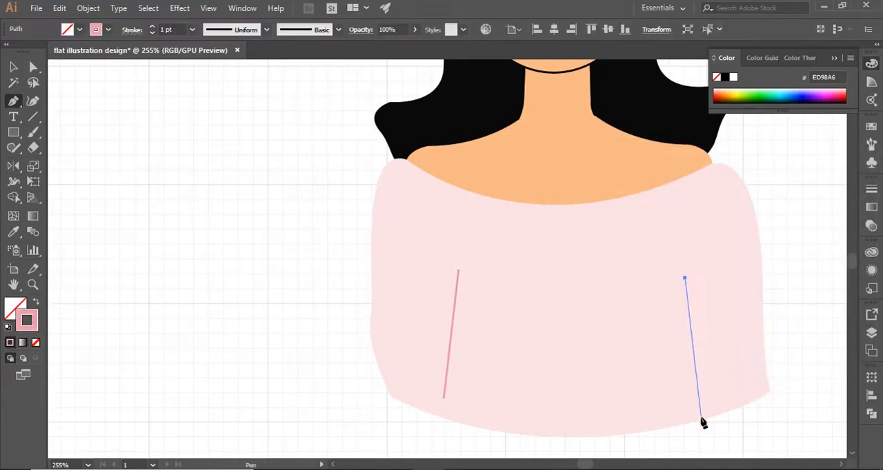
pyautogui.click(700, 419)
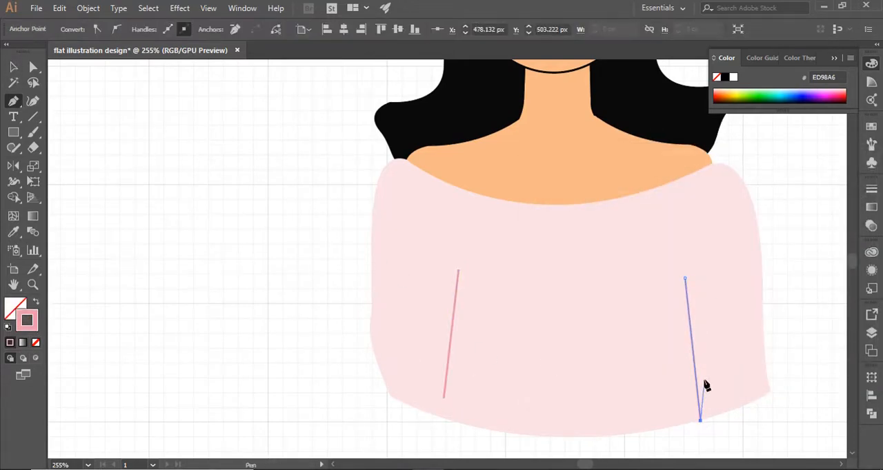
pyautogui.press('v')
pyautogui.click(69, 63)
# Step: Reduce the opacity of both slanted sleeve lines on the top to 47%
pyautogui.click(455, 303)
pyautogui.keyDown('shift'); pyautogui.click(701, 336); pyautogui.keyUp('shift')
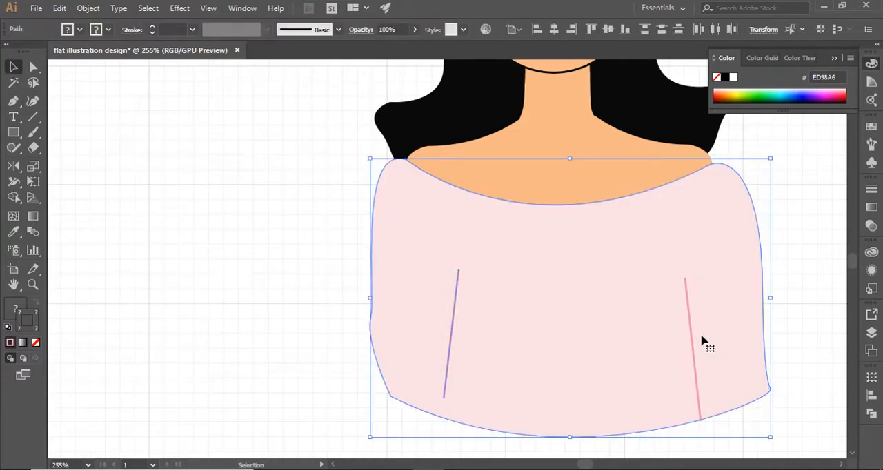
pyautogui.keyDown('shift'); pyautogui.click(700, 337); pyautogui.keyUp('shift')
pyautogui.keyDown('shift'); pyautogui.click(692, 345); pyautogui.keyUp('shift')
pyautogui.click(339, 30)
pyautogui.click(416, 30)
pyautogui.moveTo(415, 51); pyautogui.dragTo(387, 52)
pyautogui.click(285, 163)
pyautogui.scroll(8, 386, 229)
pyautogui.click(88, 466)
pyautogui.click(117, 452)
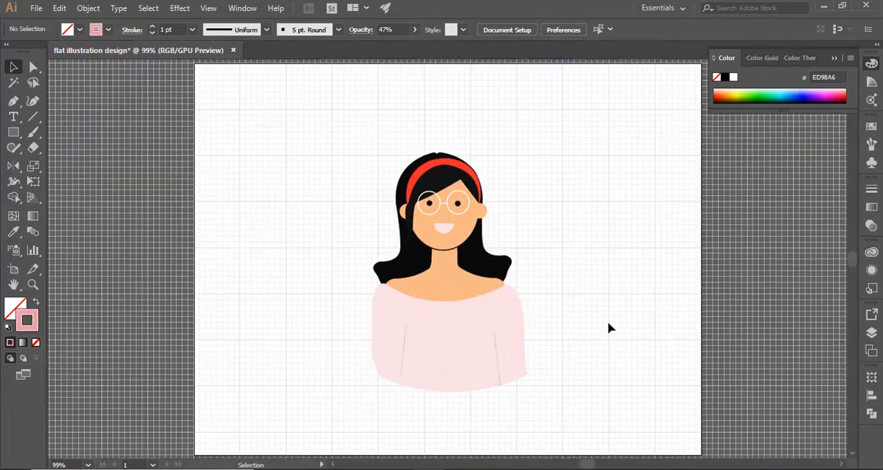
# Step: Change the off-shoulder top's fill to the headband's red, F72B2B
pyautogui.click(404, 350)
pyautogui.click(584, 330)
pyautogui.click(483, 327)
pyautogui.doubleClick(12, 303)
pyautogui.click(660, 195)
pyautogui.click(681, 195)
pyautogui.click(844, 194)
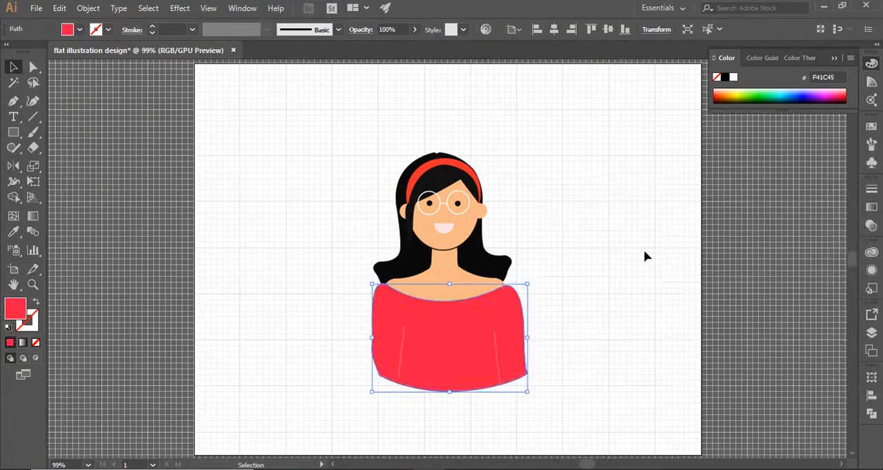
pyautogui.hotkey('ctrl', 'z')
pyautogui.click(252, 178)
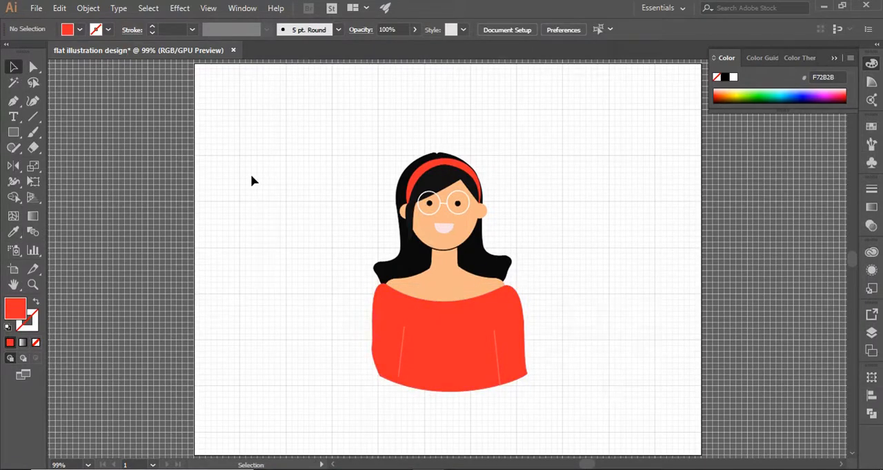
# Step: Draw a curved hair strand falling from the right hair section over the neckline, filled with the hair's black 0A0A0A
pyautogui.click(13, 102)
pyautogui.click(473, 270)
pyautogui.moveTo(481, 282); pyautogui.dragTo(487, 308)
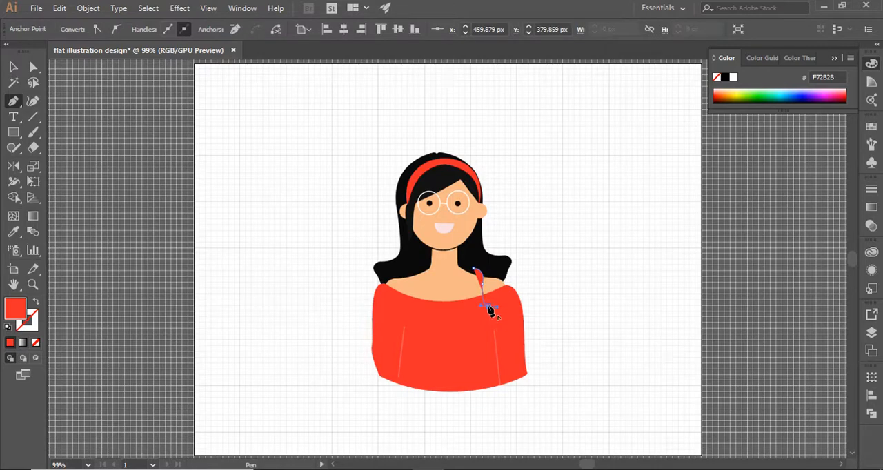
pyautogui.click(473, 299)
pyautogui.press('v')
pyautogui.press('i')
pyautogui.click(509, 261)
pyautogui.click(14, 67)
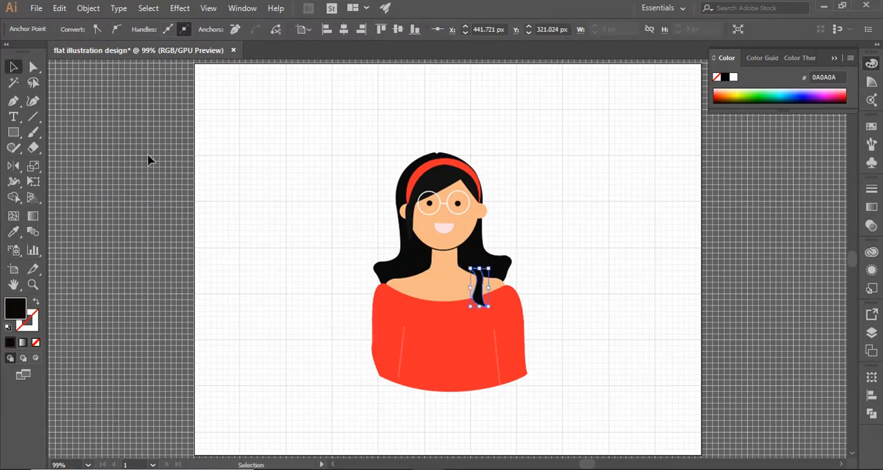
pyautogui.click(317, 242)
# Step: Reshape the lower end of the right hair section into a tapered lock draping over the right shoulder and sleeve
pyautogui.click(491, 266)
pyautogui.press('a')
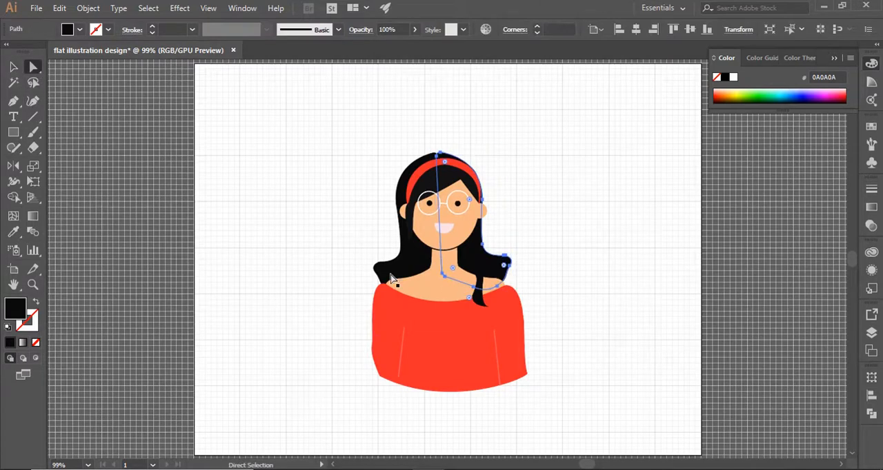
pyautogui.click(508, 261)
pyautogui.moveTo(521, 290); pyautogui.dragTo(528, 314)
pyautogui.moveTo(508, 256)
pyautogui.mouseDown()
pyautogui.moveTo(518, 280)
pyautogui.moveTo(508, 270)
pyautogui.mouseUp()
pyautogui.moveTo(518, 280); pyautogui.dragTo(519, 283)
pyautogui.click(285, 338)
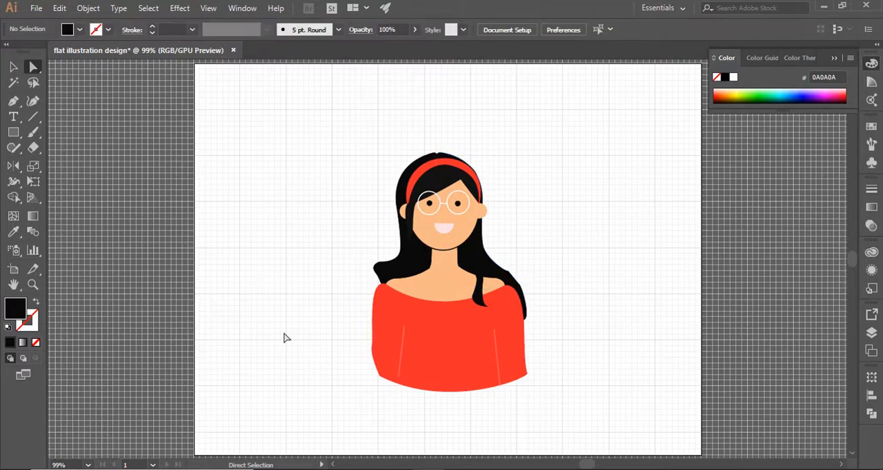
pyautogui.click(514, 277)
pyautogui.click(513, 275)
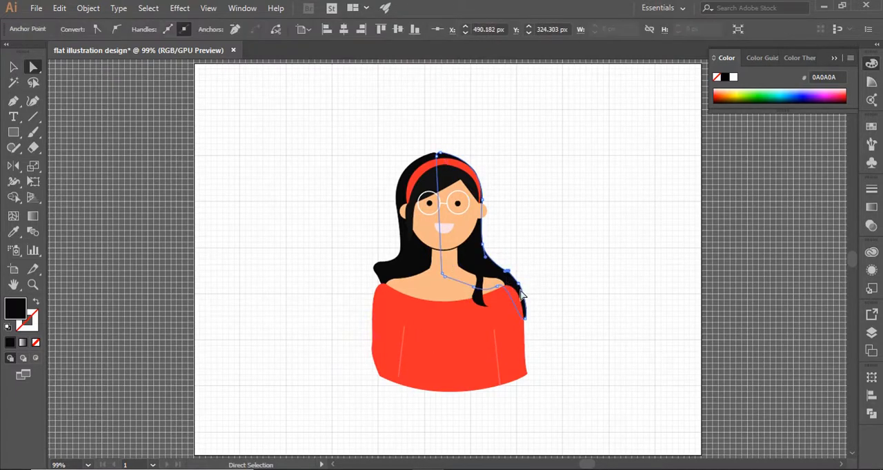
pyautogui.moveTo(508, 271); pyautogui.dragTo(508, 273)
# Step: Reshape the lower end of the left hair section into a smooth curve draping onto the left shoulder
pyautogui.click(385, 274)
pyautogui.moveTo(382, 283)
pyautogui.mouseDown()
pyautogui.moveTo(373, 297)
pyautogui.moveTo(395, 283)
pyautogui.mouseUp()
pyautogui.click(379, 263)
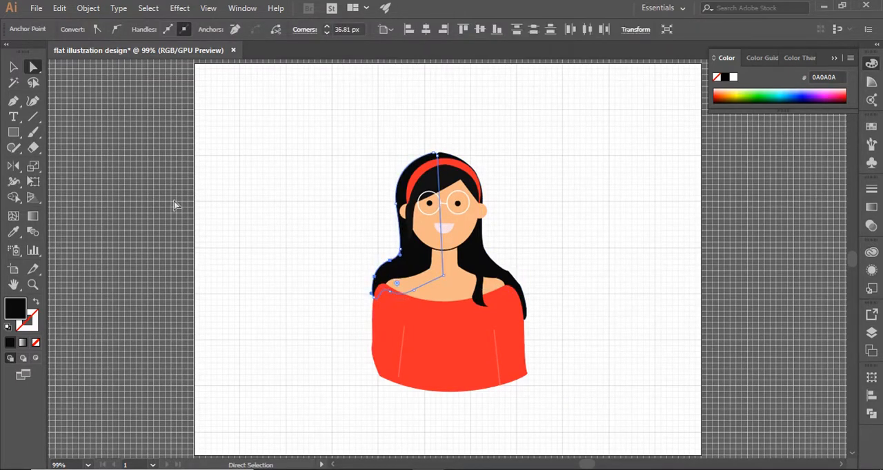
pyautogui.click(13, 67)
pyautogui.click(103, 148)
# Step: Draw a thin black hair strand running from the fringe down past the right ear to a pointed tip
pyautogui.press('p')
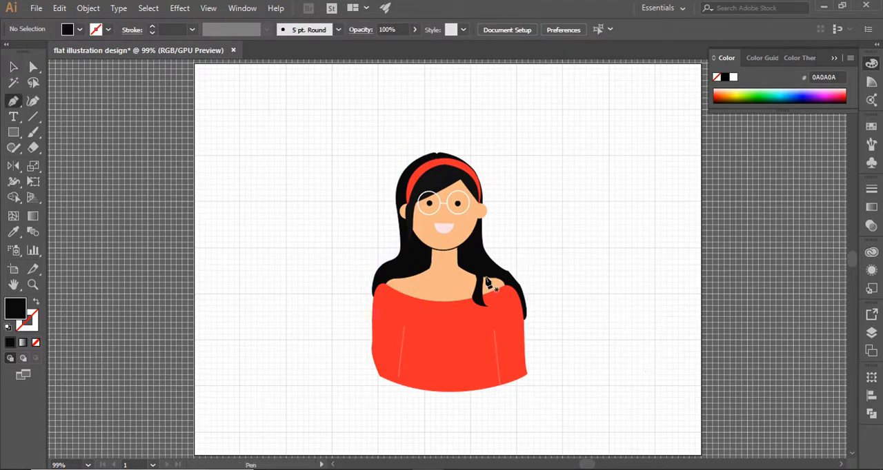
pyautogui.click(475, 216)
pyautogui.moveTo(492, 237); pyautogui.dragTo(499, 247)
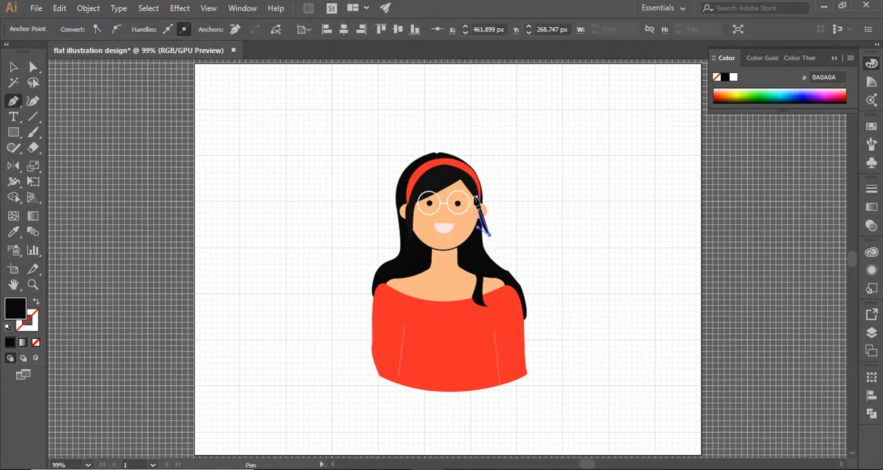
pyautogui.moveTo(463, 171); pyautogui.dragTo(466, 177)
pyautogui.click(479, 219)
pyautogui.click(13, 67)
pyautogui.click(116, 122)
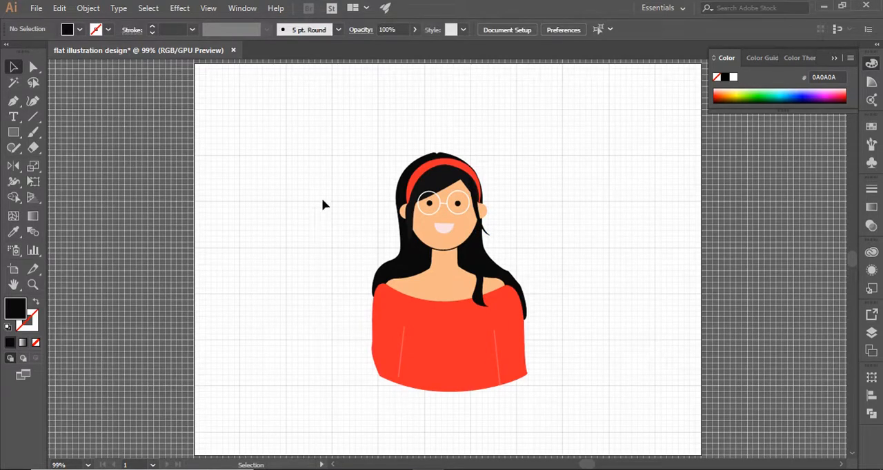
pyautogui.click(475, 181)
pyautogui.click(529, 182)
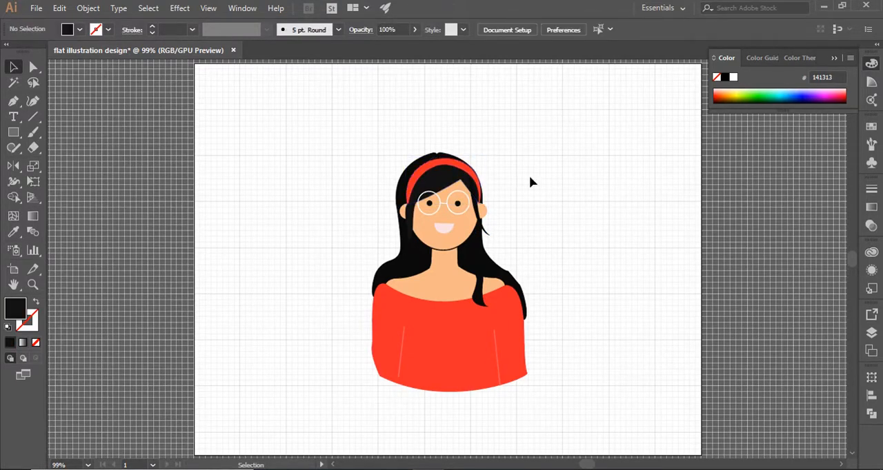
# Step: Draw a small upright ellipse beside the left ear and fill it with the headband's red F72B2B
pyautogui.moveTo(13, 131); pyautogui.dragTo(41, 164)
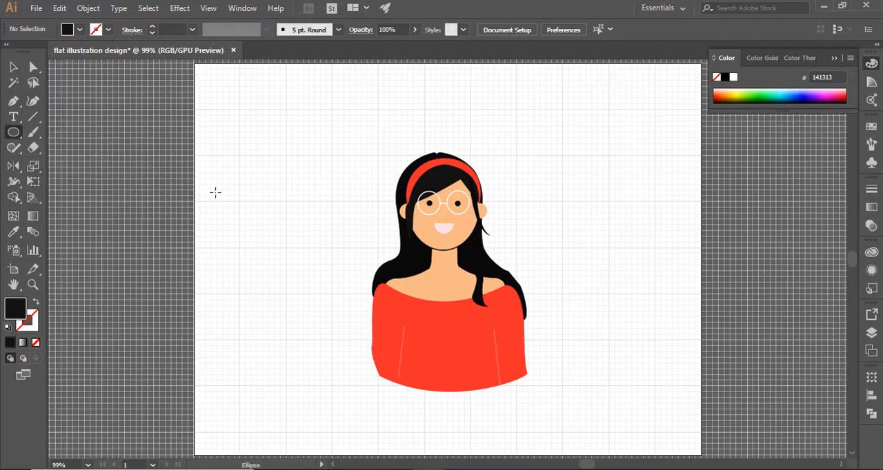
pyautogui.moveTo(398, 228); pyautogui.dragTo(398, 222)
pyautogui.press('v')
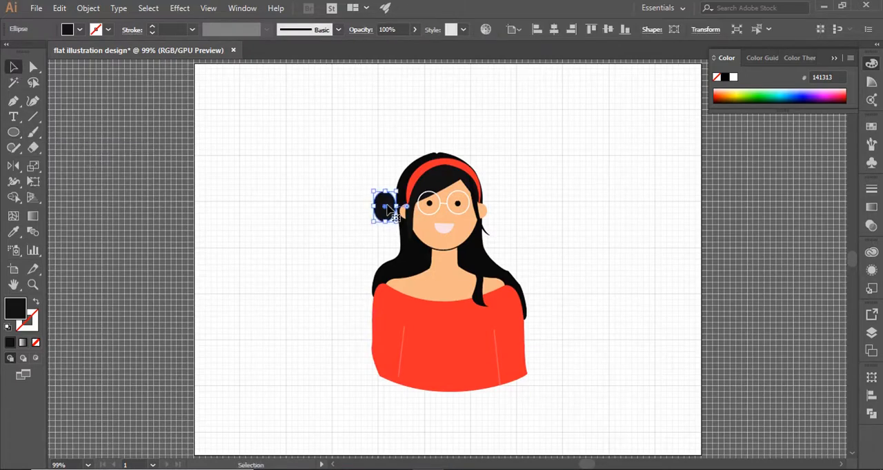
pyautogui.doubleClick(17, 313)
pyautogui.press('Escape')
pyautogui.click(14, 232)
pyautogui.click(410, 175)
pyautogui.click(13, 68)
pyautogui.click(352, 220)
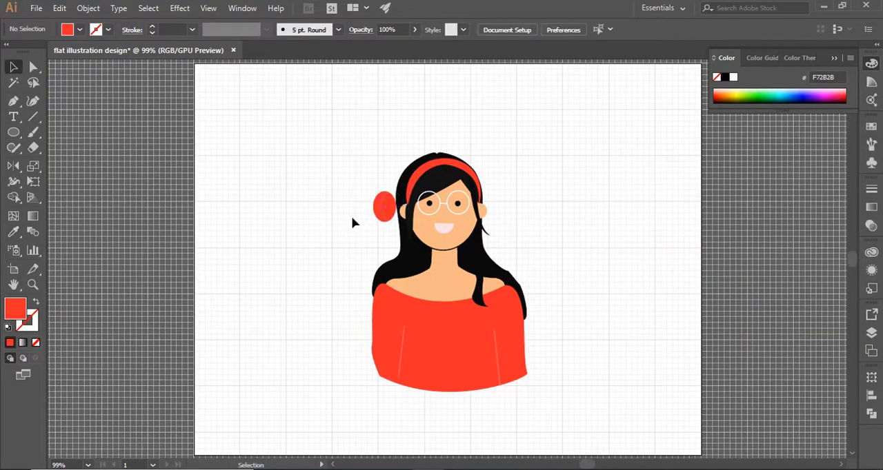
# Step: Move the red ellipse over the left ear at the headband's end to form a headphone pad
pyautogui.moveTo(399, 214); pyautogui.dragTo(410, 209)
pyautogui.click(334, 241)
pyautogui.click(329, 219)
# Step: Duplicate the red headphone pad and place the copy over the right ear at the headband's other end
pyautogui.click(399, 215)
pyautogui.hotkey('ctrl', 'c')
pyautogui.hotkey('ctrl', 'v')
pyautogui.moveTo(447, 263); pyautogui.dragTo(493, 228)
pyautogui.click(511, 195)
pyautogui.click(489, 222)
pyautogui.click(489, 216)
pyautogui.click(484, 216)
pyautogui.moveTo(486, 222); pyautogui.dragTo(486, 216)
pyautogui.click(518, 227)
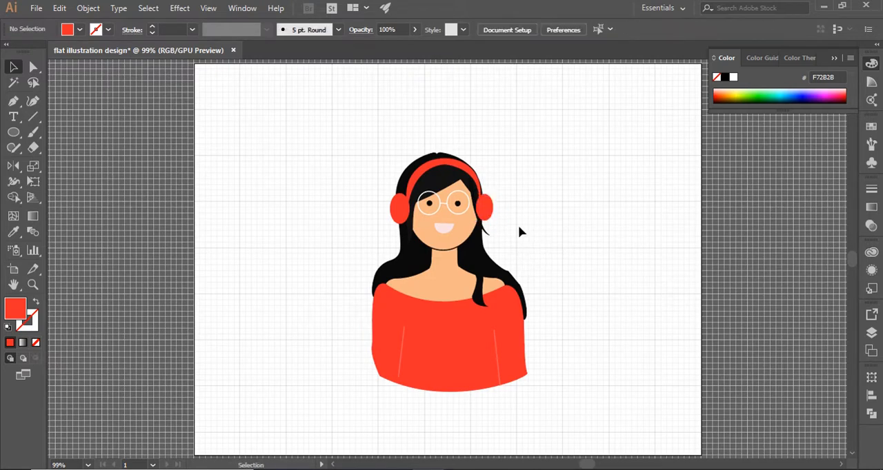
# Step: Give the mouth a light red F75252 outline
pyautogui.click(452, 230)
pyautogui.doubleClick(15, 308)
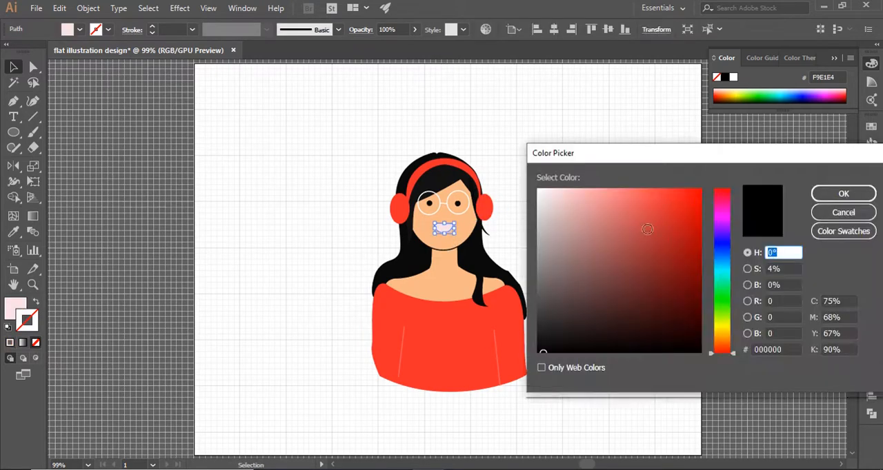
pyautogui.click(628, 191)
pyautogui.click(646, 192)
pyautogui.click(843, 194)
pyautogui.click(688, 245)
# Step: Set the mouth's outline to red E21A1A with a 2 pt stroke weight
pyautogui.click(448, 233)
pyautogui.doubleClick(35, 314)
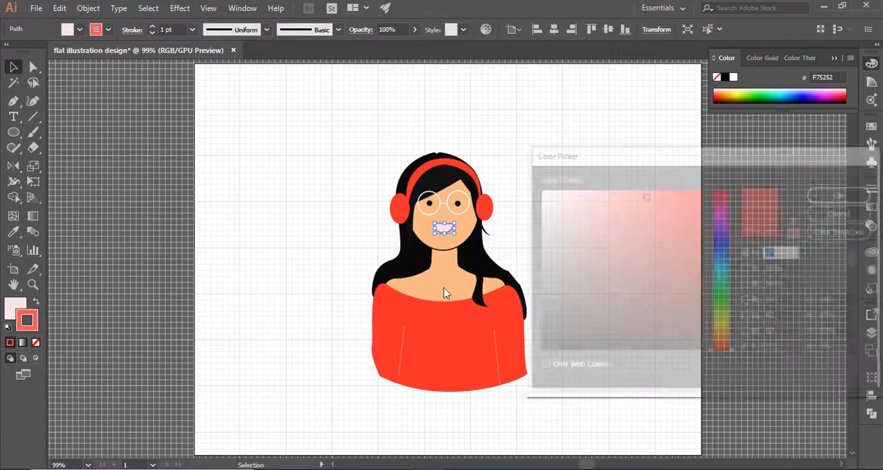
pyautogui.click(682, 207)
pyautogui.click(843, 194)
pyautogui.click(192, 29)
pyautogui.click(207, 83)
pyautogui.click(306, 201)
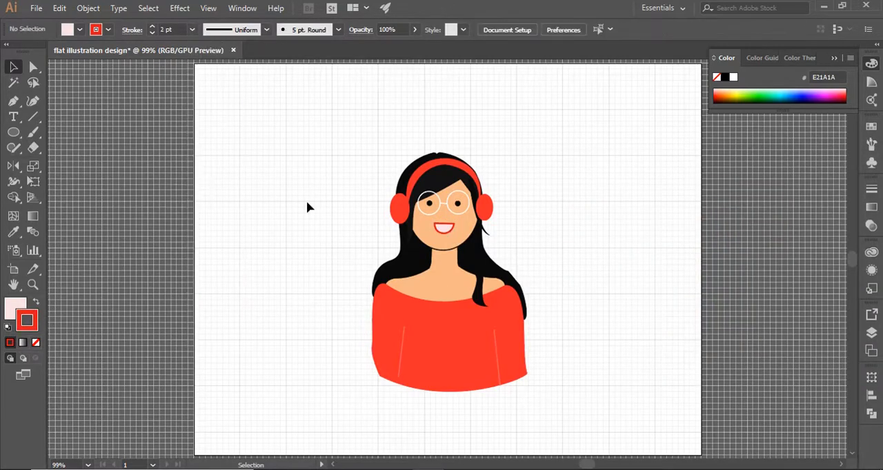
# Step: Change the stroke colour of both sleeve lines to near-black 141314
pyautogui.click(400, 348)
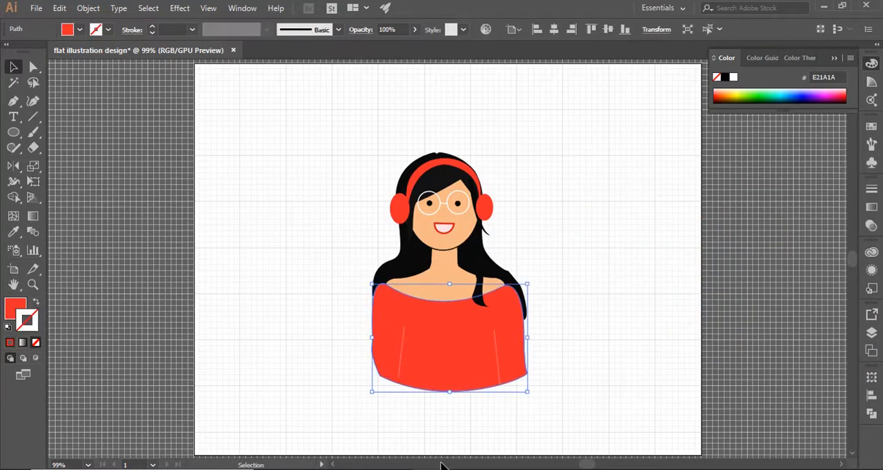
pyautogui.click(404, 359)
pyautogui.keyDown('shift'); pyautogui.click(497, 357); pyautogui.keyUp('shift')
pyautogui.doubleClick(27, 319)
pyautogui.click(541, 340)
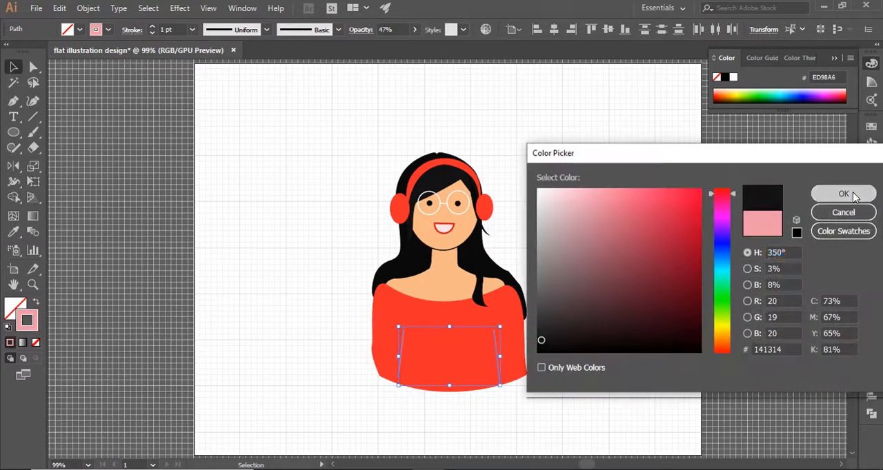
pyautogui.click(844, 195)
pyautogui.click(732, 295)
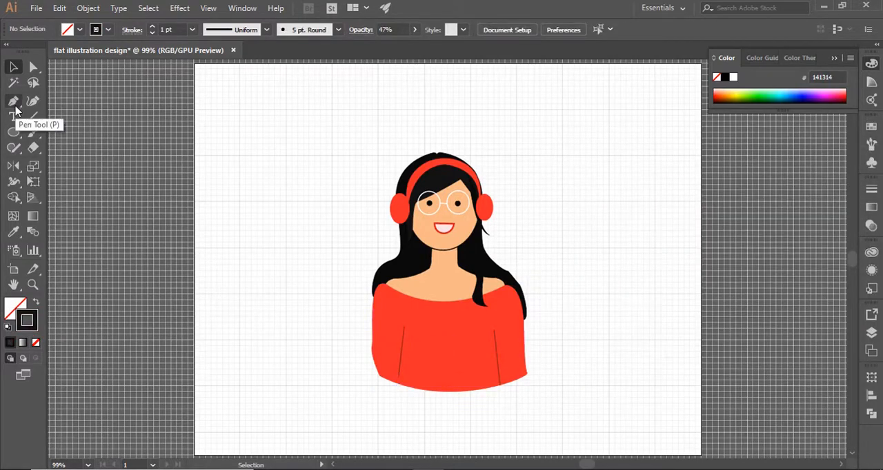
# Step: Widen the right hair section outward and reshape its lower end into a fuller lock behind the right shoulder
pyautogui.click(493, 259)
pyautogui.click(545, 312)
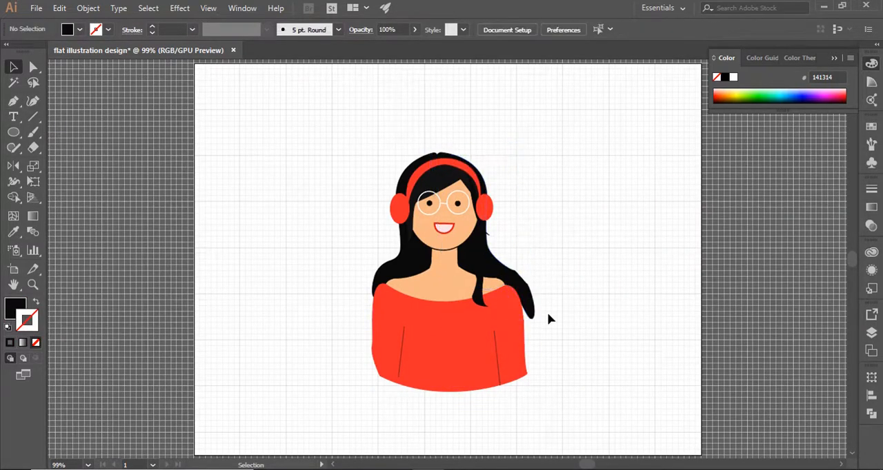
pyautogui.press('a')
pyautogui.click(531, 320)
pyautogui.click(532, 318)
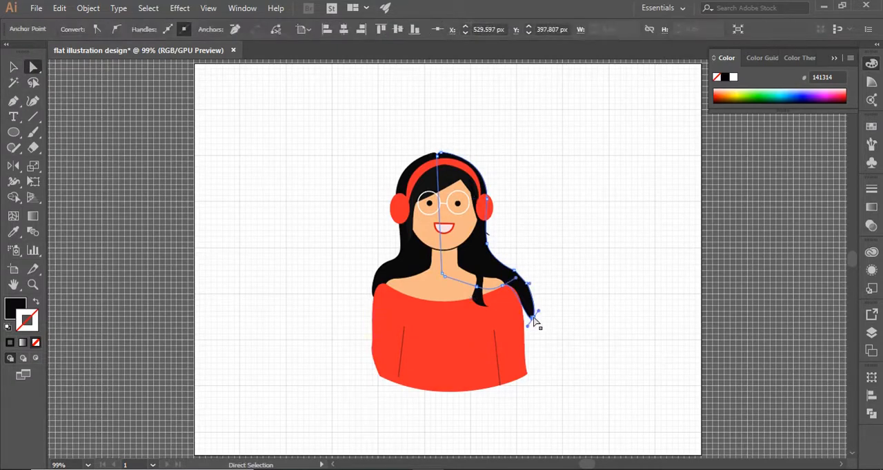
pyautogui.moveTo(502, 286); pyautogui.dragTo(510, 318)
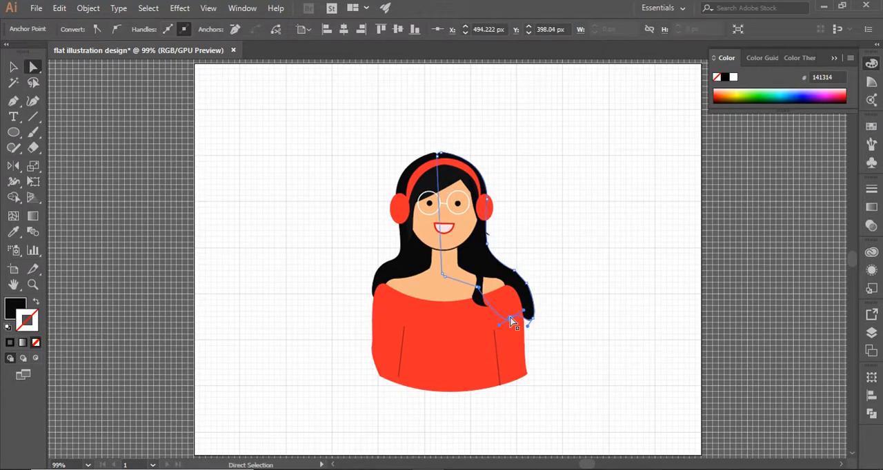
pyautogui.click(291, 300)
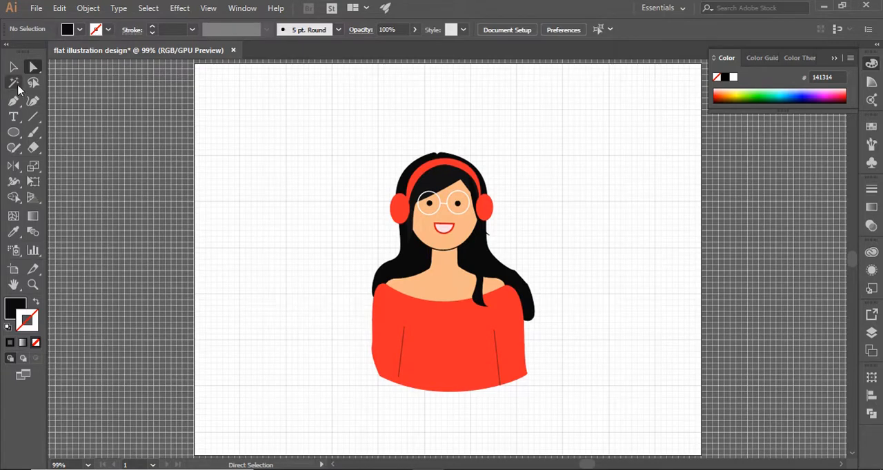
# Step: Move the glasses and eyes slightly lower on the face and nudge the mouth into line with them
pyautogui.press('v')
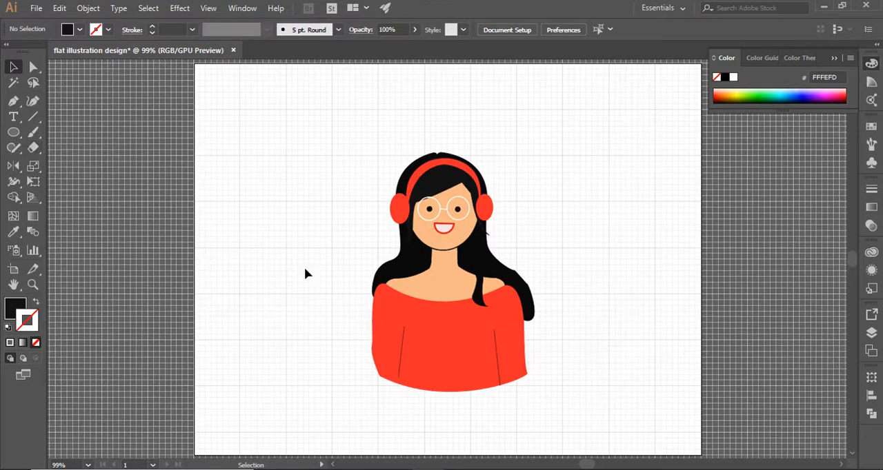
pyautogui.click(438, 228)
pyautogui.click(367, 222)
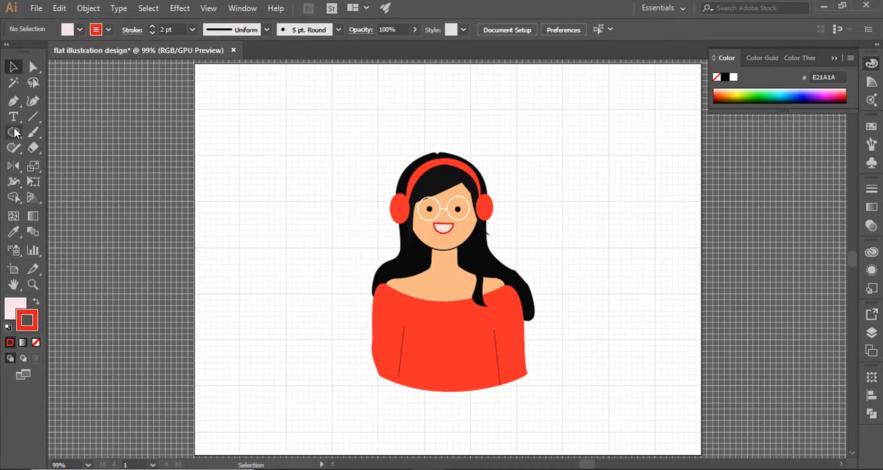
# Step: Create a new layer and place it below Layer 1 in the layer order
pyautogui.click(871, 334)
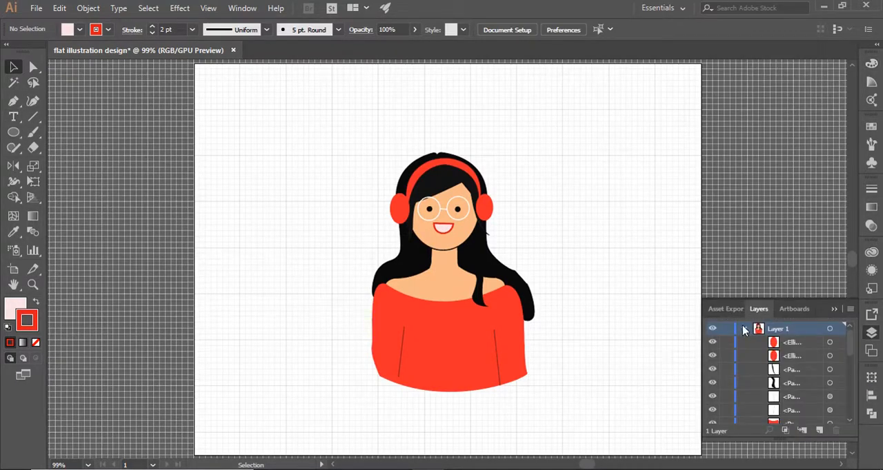
pyautogui.click(744, 334)
pyautogui.click(819, 430)
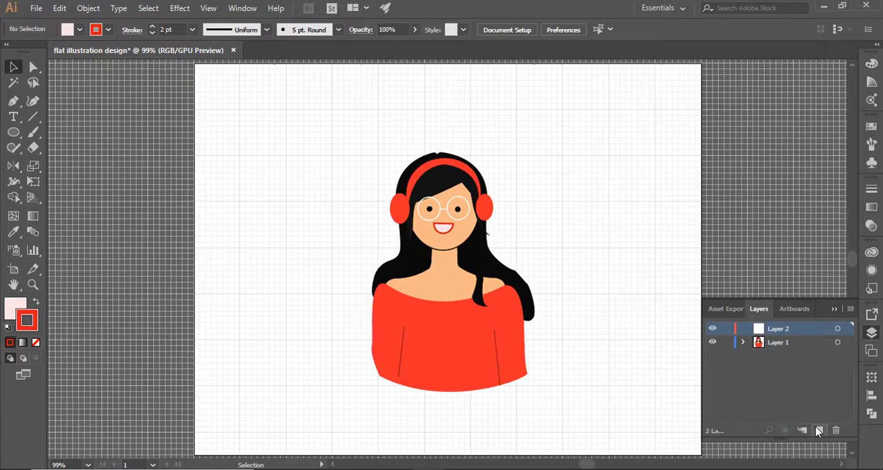
pyautogui.doubleClick(787, 328)
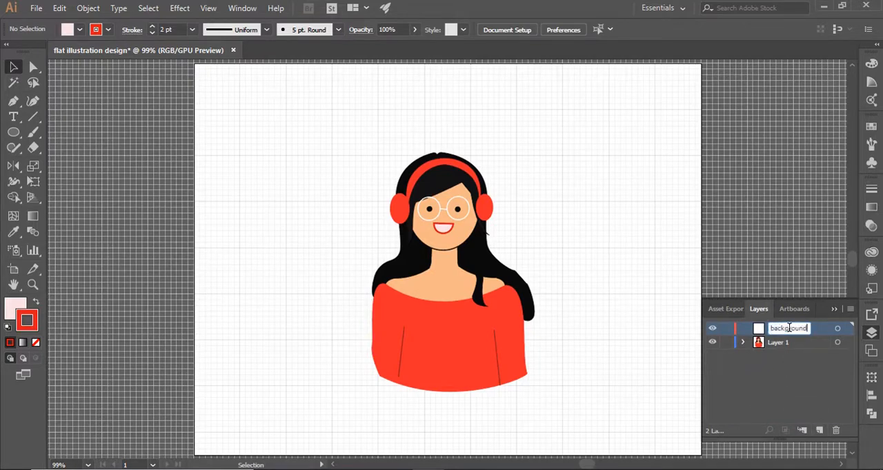
pyautogui.press('Return')
pyautogui.moveTo(786, 333); pyautogui.dragTo(792, 350)
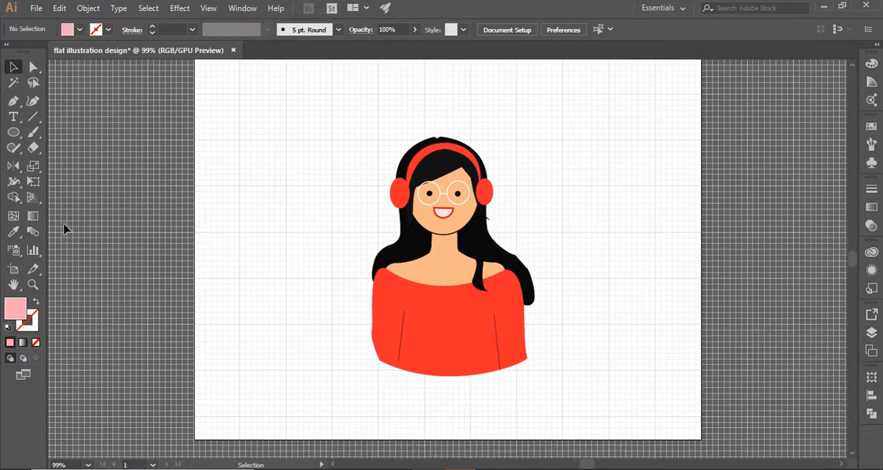
# Step: Draw a wavy closed background shape around the character with the Pen tool, ending at the red top's lower corners, and fill it with FCBEBE
pyautogui.click(13, 102)
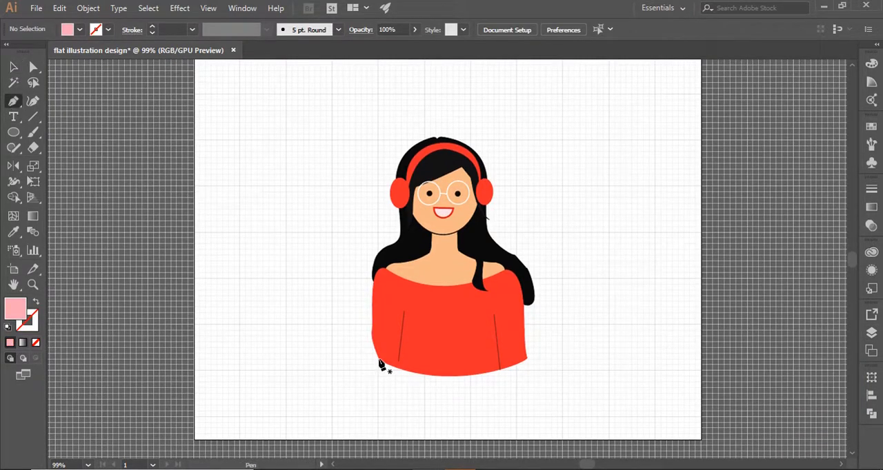
pyautogui.click(378, 359)
pyautogui.moveTo(289, 251); pyautogui.dragTo(297, 190)
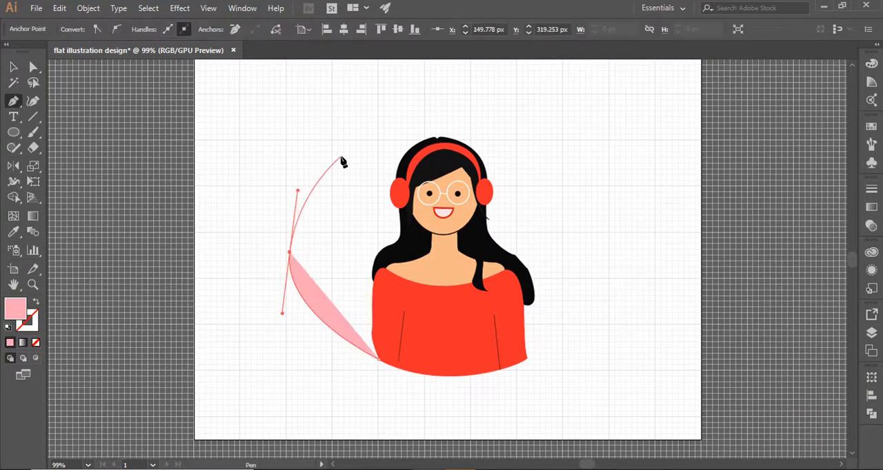
pyautogui.moveTo(308, 141); pyautogui.dragTo(347, 131)
pyautogui.moveTo(400, 126); pyautogui.dragTo(436, 104)
pyautogui.moveTo(512, 79); pyautogui.dragTo(533, 97)
pyautogui.moveTo(524, 149); pyautogui.dragTo(530, 157)
pyautogui.moveTo(595, 152); pyautogui.dragTo(602, 162)
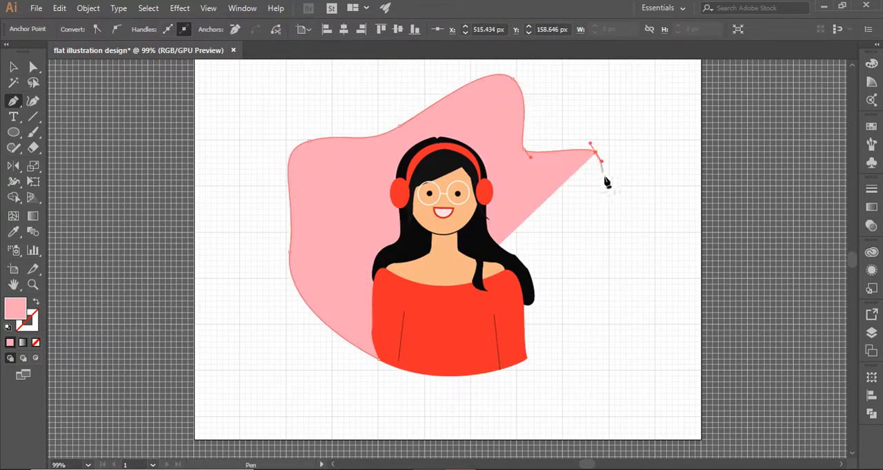
pyautogui.moveTo(601, 231); pyautogui.dragTo(648, 271)
pyautogui.click(616, 316)
pyautogui.click(526, 358)
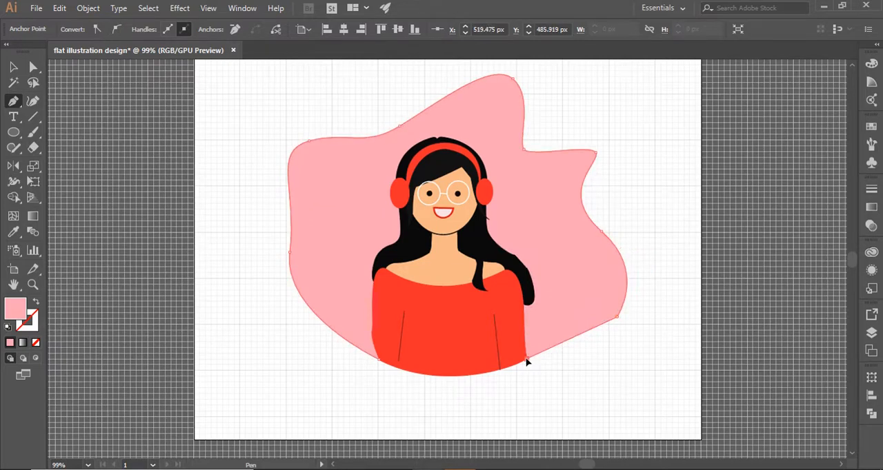
pyautogui.press('v')
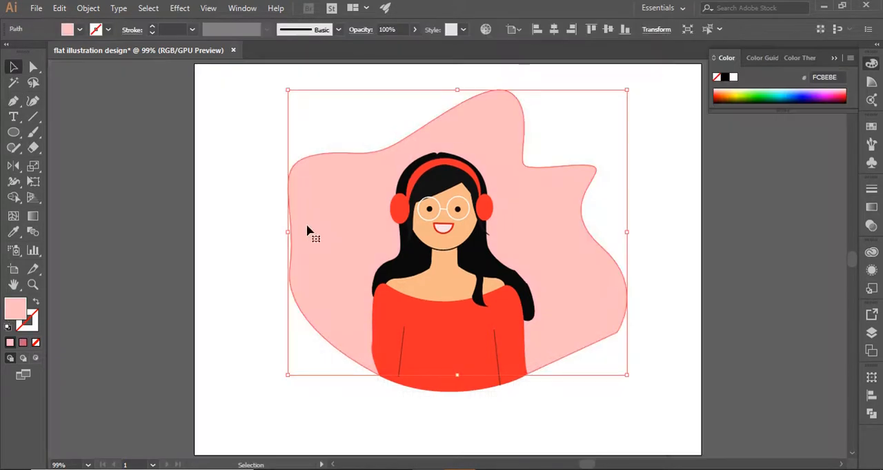
# Step: Pull the anchor on the left side of the pink background shape inward toward the character
pyautogui.press('a')
pyautogui.moveTo(290, 274); pyautogui.dragTo(315, 271)
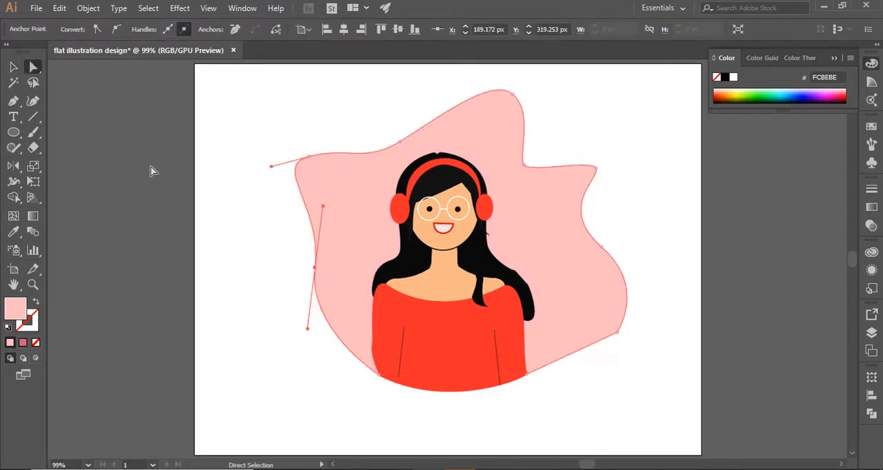
pyautogui.click(193, 183)
pyautogui.press('v')
# Step: Draw two small pink circles side by side as music note heads on the white area left of the background shape
pyautogui.click(14, 101)
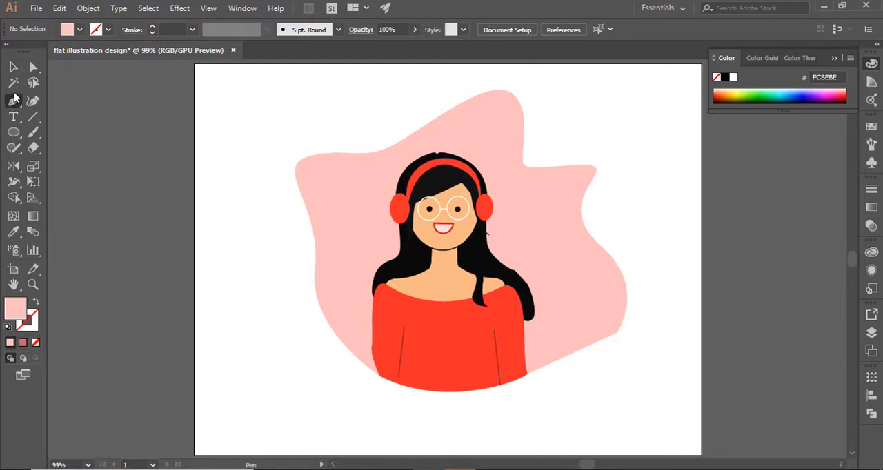
pyautogui.click(14, 131)
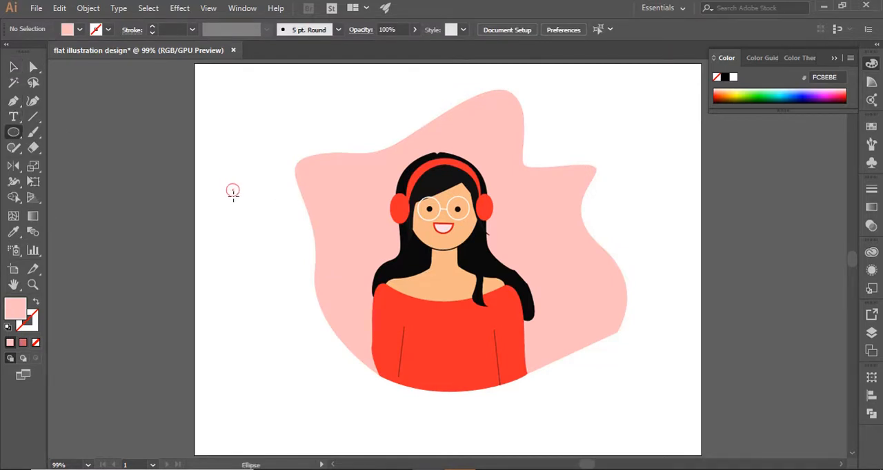
pyautogui.moveTo(226, 184)
pyautogui.mouseDown()
pyautogui.moveTo(252, 191)
pyautogui.moveTo(242, 185)
pyautogui.mouseUp()
pyautogui.click(13, 67)
pyautogui.click(121, 213)
# Step: Draw the two stems and joining beam of the music note with the Pen tool, using a pink stroke and no fill
pyautogui.click(14, 100)
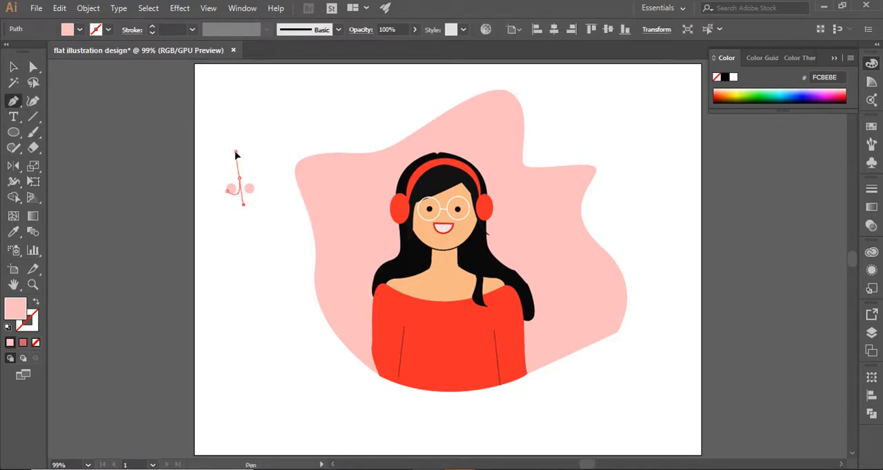
pyautogui.moveTo(236, 152); pyautogui.dragTo(239, 159)
pyautogui.hotkey('ctrl', 'z')
pyautogui.moveTo(229, 156); pyautogui.dragTo(222, 131)
pyautogui.click(253, 166)
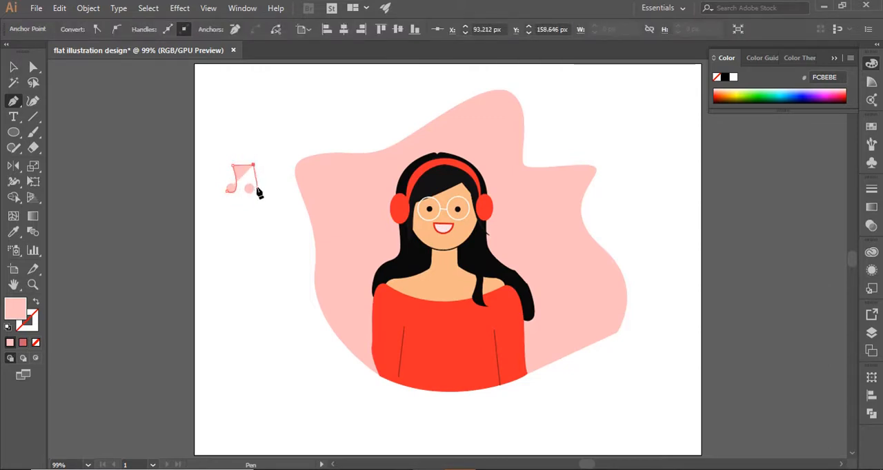
pyautogui.moveTo(249, 193); pyautogui.dragTo(240, 191)
pyautogui.click(36, 303)
pyautogui.click(13, 68)
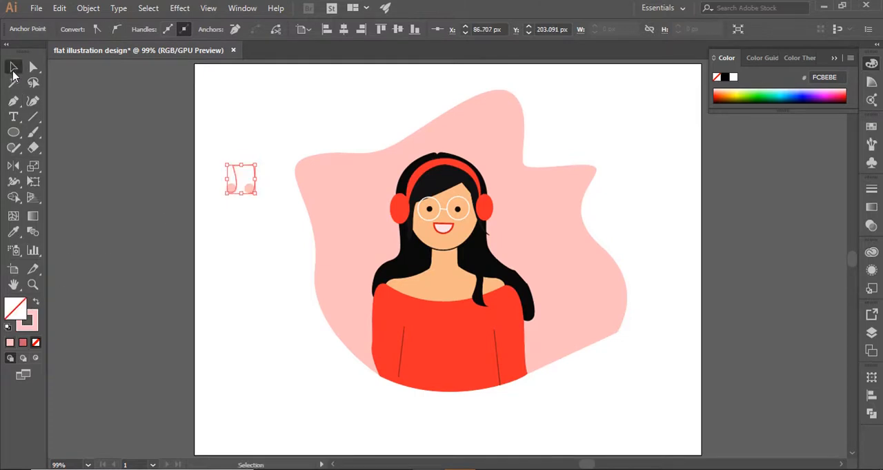
pyautogui.click(269, 218)
# Step: Set the stroke of the note's stem line and the fill of both note heads to FC7070
pyautogui.click(247, 166)
pyautogui.doubleClick(39, 325)
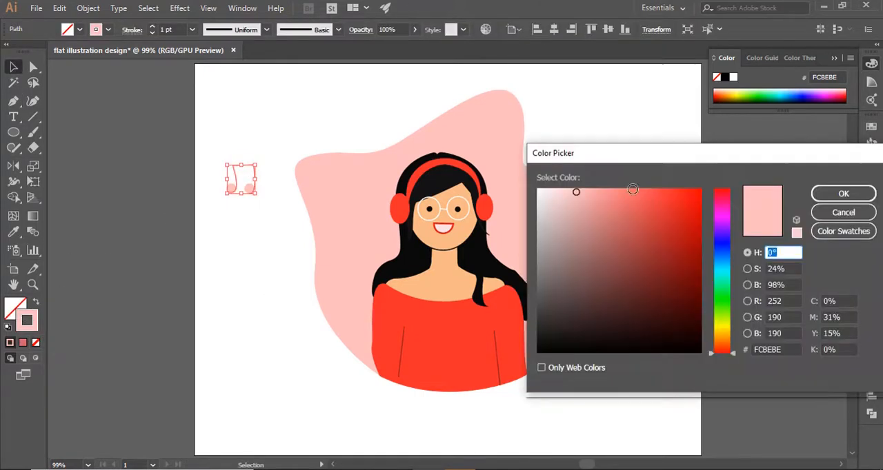
pyautogui.press('Return')
pyautogui.click(247, 188)
pyautogui.click(13, 233)
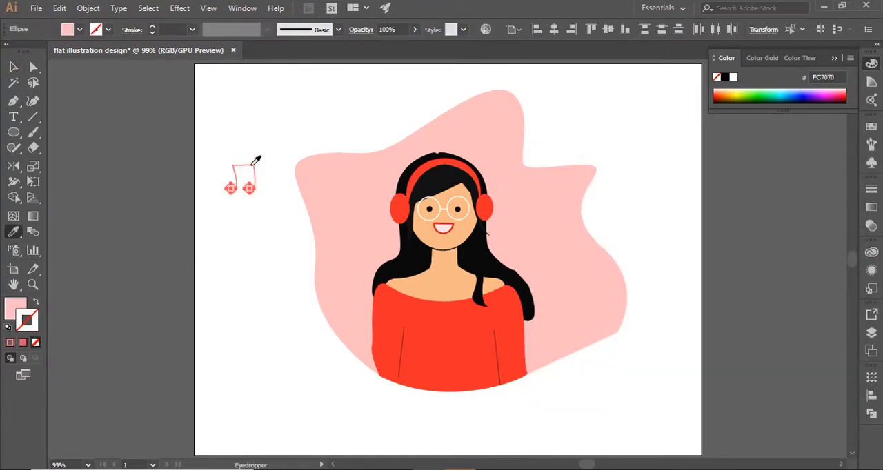
pyautogui.click(255, 164)
pyautogui.click(36, 302)
pyautogui.click(13, 67)
# Step: Group the music note parts, shrink the note slightly and place it tilted on the background shape beside the left headphone
pyautogui.click(319, 279)
pyautogui.moveTo(280, 241); pyautogui.dragTo(221, 161)
pyautogui.hotkey('ctrl', 'g')
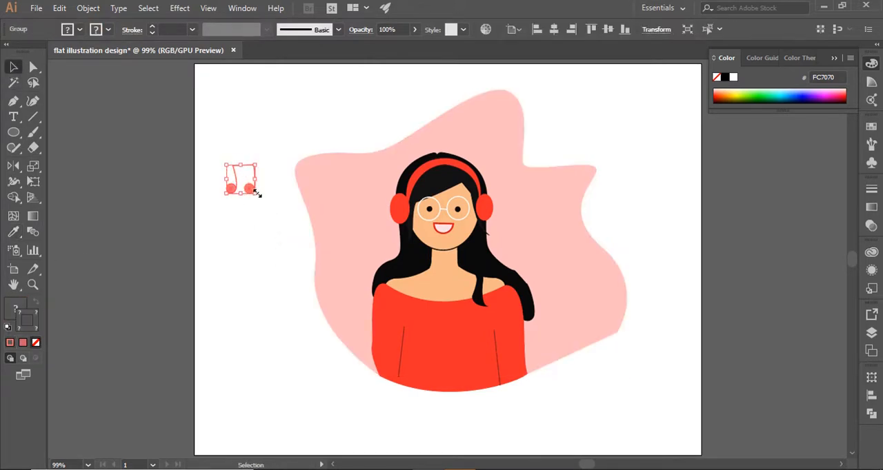
pyautogui.moveTo(256, 193); pyautogui.dragTo(251, 190)
pyautogui.moveTo(222, 160); pyautogui.dragTo(360, 188)
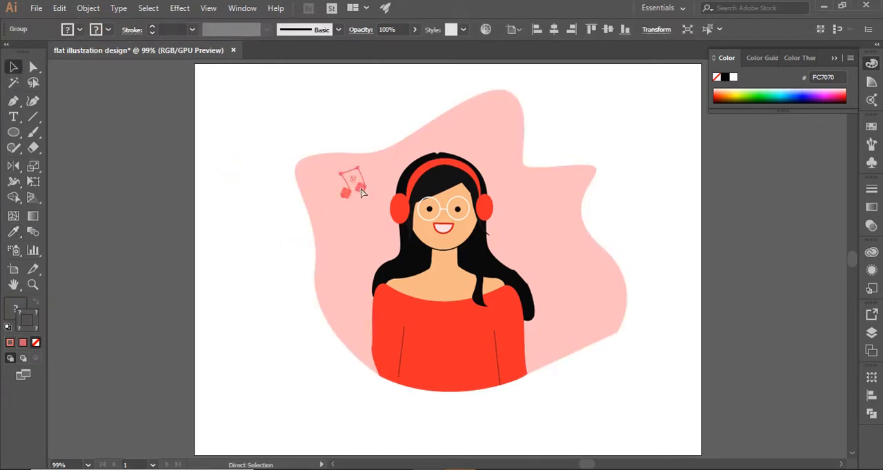
# Step: Duplicate the music note, rotate the copy and arrange the pair side by side left of the headphones
pyautogui.hotkey('ctrl', 'c')
pyautogui.hotkey('ctrl', 'v')
pyautogui.moveTo(450, 266); pyautogui.dragTo(330, 186)
pyautogui.moveTo(304, 170); pyautogui.dragTo(351, 196)
pyautogui.click(257, 217)
pyautogui.click(268, 214)
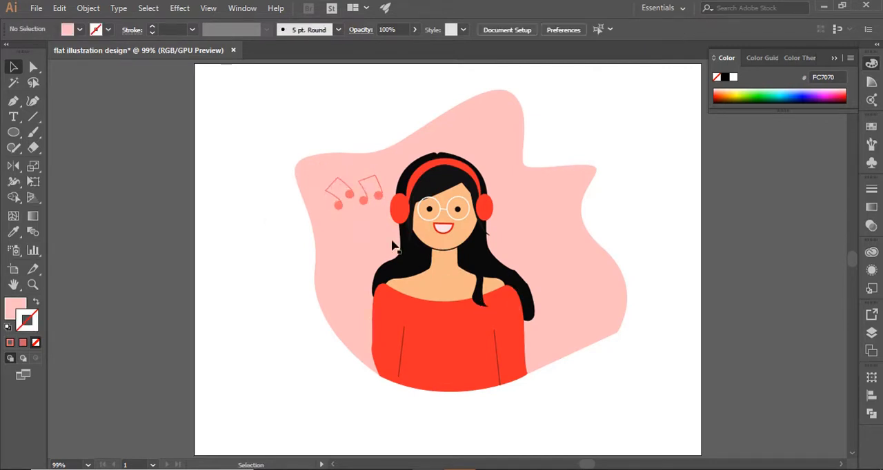
# Step: Add two more copies of the music note, one above the left pair and one tilted beside the right headphone
pyautogui.click(352, 193)
pyautogui.hotkey('ctrl', 'c')
pyautogui.hotkey('ctrl', 'v')
pyautogui.moveTo(442, 273); pyautogui.dragTo(356, 165)
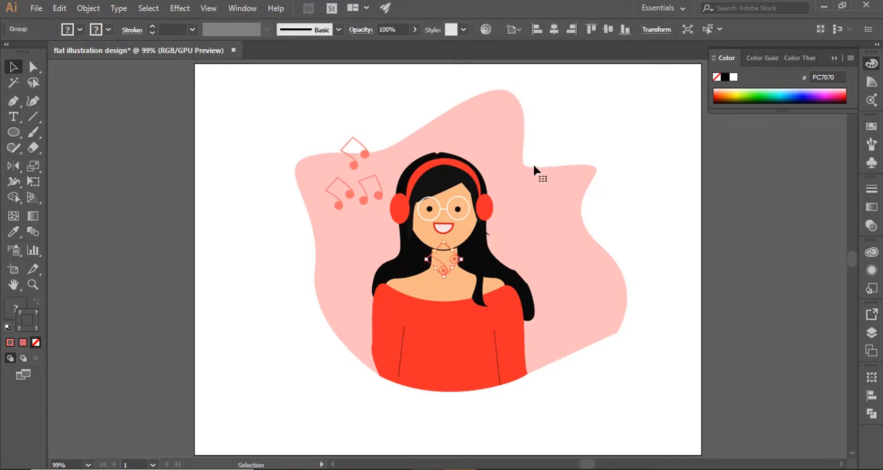
pyautogui.moveTo(540, 173); pyautogui.dragTo(523, 208)
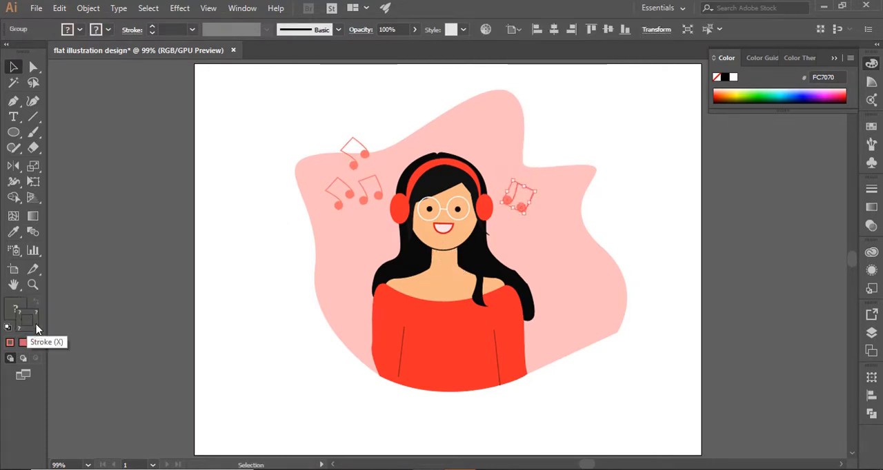
# Step: Set the stroke of the note beside the right headphone and of the three notes on the left to black
pyautogui.doubleClick(27, 320)
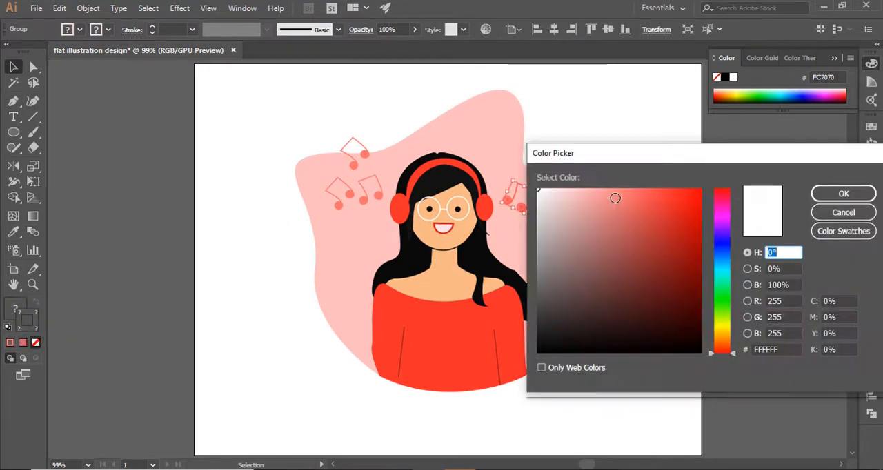
pyautogui.click(686, 348)
pyautogui.click(820, 196)
pyautogui.click(691, 255)
pyautogui.click(365, 153)
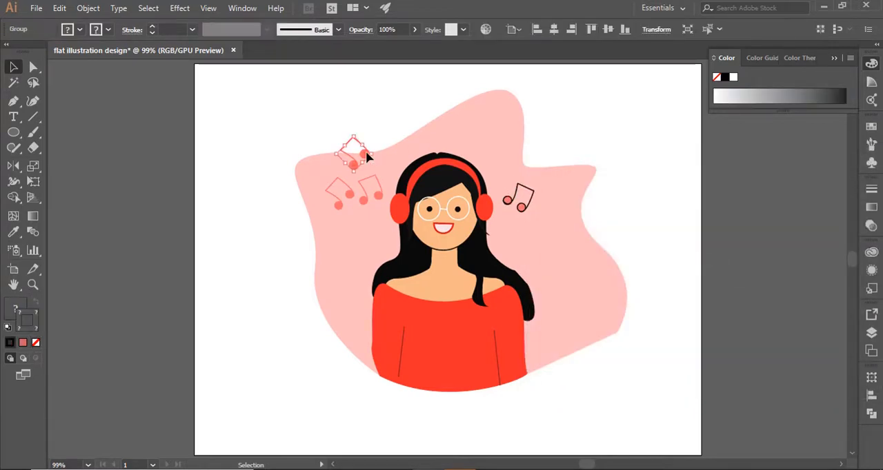
pyautogui.keyDown('shift'); pyautogui.click(350, 195); pyautogui.keyUp('shift')
pyautogui.keyDown('shift'); pyautogui.click(363, 201); pyautogui.keyUp('shift')
pyautogui.doubleClick(27, 320)
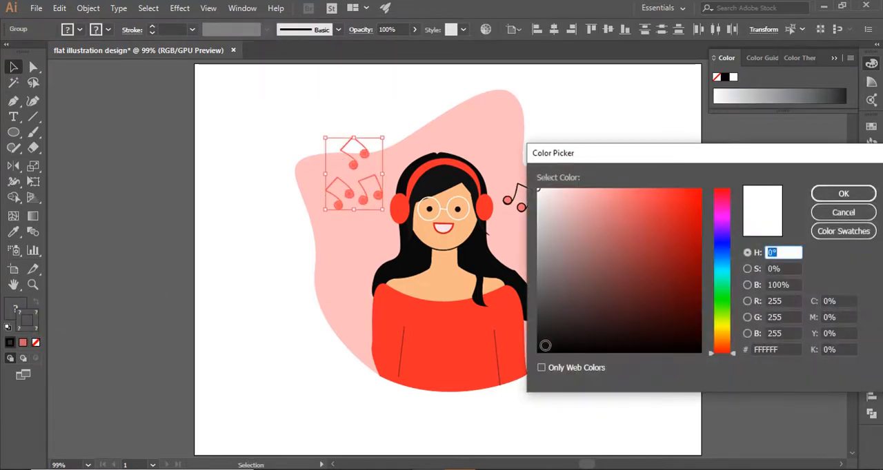
pyautogui.click(841, 193)
pyautogui.click(651, 235)
# Step: Duplicate the right-hand music note further right, near the edge of the background shape
pyautogui.moveTo(522, 208); pyautogui.dragTo(575, 199)
pyautogui.click(634, 227)
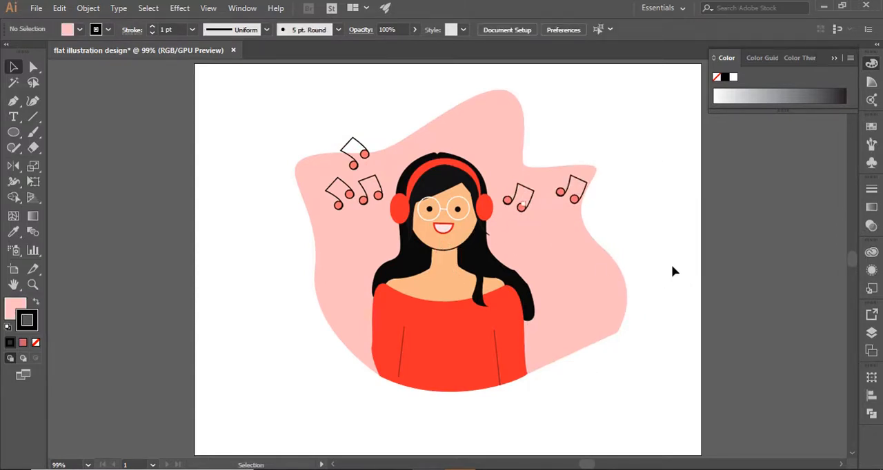
# Step: Lock the pink background shape and make the character's layer the active one
pyautogui.click(544, 293)
pyautogui.hotkey('ctrl', '2')
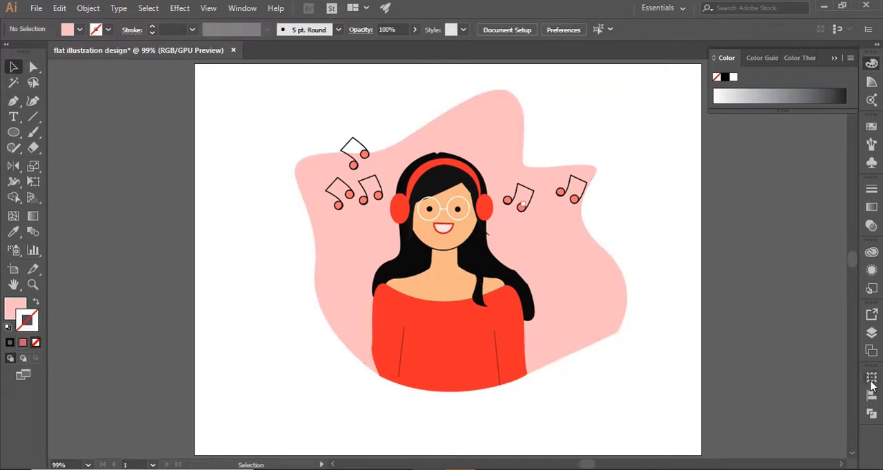
pyautogui.click(871, 332)
pyautogui.click(834, 309)
pyautogui.click(481, 296)
pyautogui.click(95, 258)
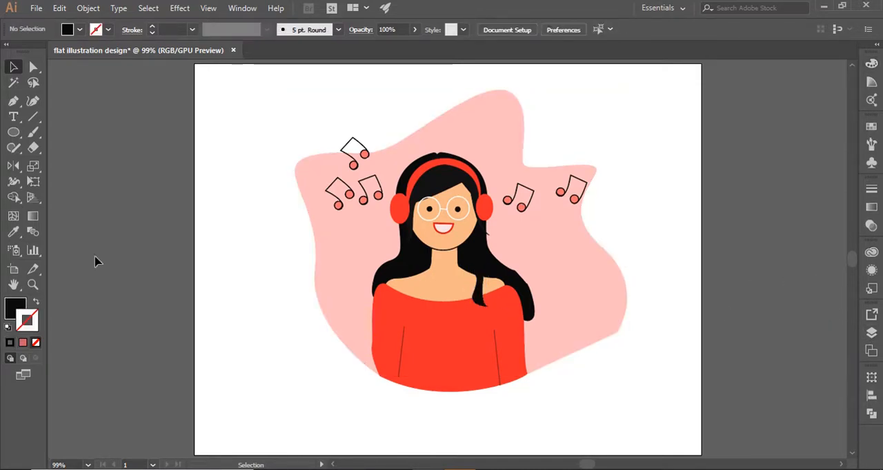
# Step: Draw a closed shadow shape on the face with the Pen tool, running under the fringe and down the left cheek to the chin
pyautogui.press('z')
pyautogui.moveTo(434, 223); pyautogui.dragTo(559, 276)
pyautogui.press('p')
pyautogui.click(492, 139)
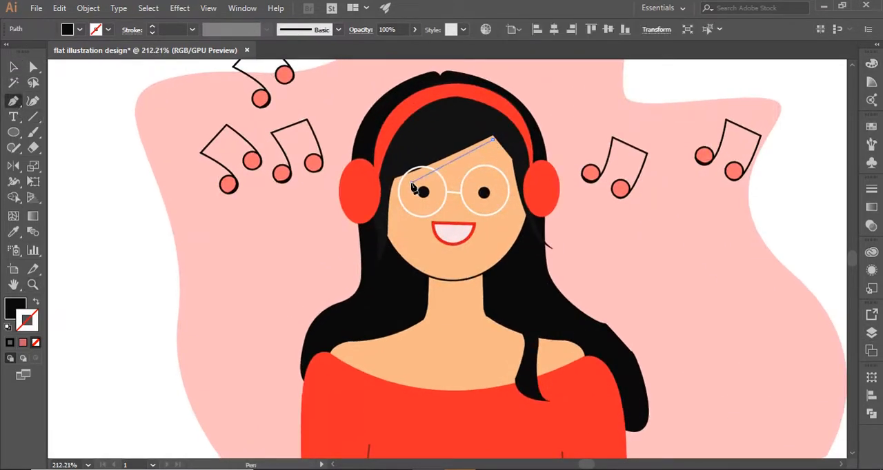
pyautogui.moveTo(411, 182); pyautogui.dragTo(402, 184)
pyautogui.moveTo(397, 229); pyautogui.dragTo(373, 197)
pyautogui.click(435, 273)
pyautogui.click(400, 157)
pyautogui.click(480, 132)
pyautogui.click(493, 139)
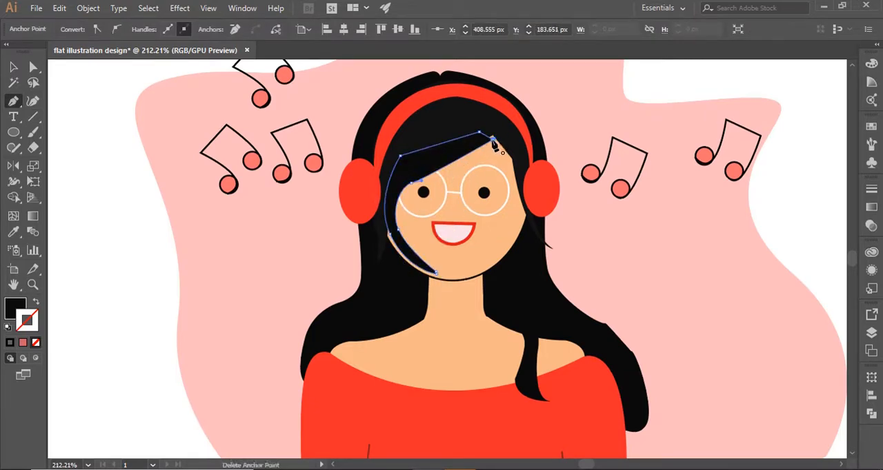
# Step: Fill the face shadow with the darker skin tone F4A264 and give it no stroke
pyautogui.click(13, 68)
pyautogui.click(14, 232)
pyautogui.click(474, 261)
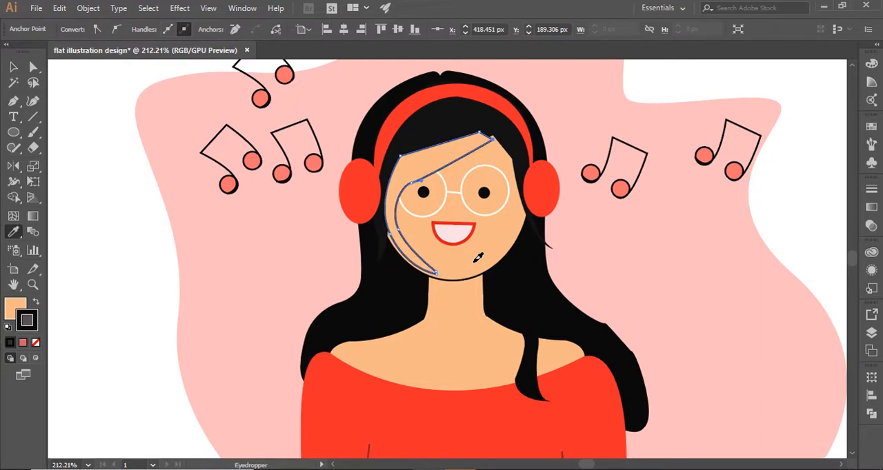
pyautogui.doubleClick(15, 307)
pyautogui.moveTo(613, 196); pyautogui.dragTo(636, 191)
pyautogui.click(841, 166)
pyautogui.click(14, 67)
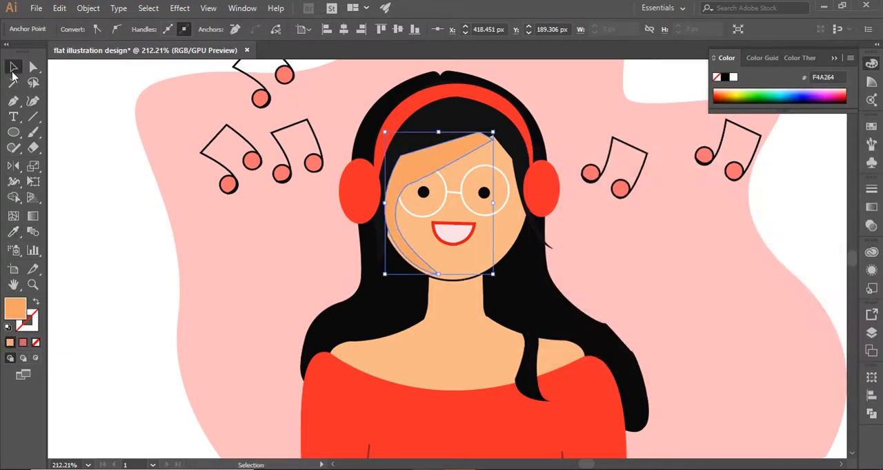
# Step: Send the face shadow backward in the stacking order so it sits behind the hair and glasses
pyautogui.rightClick(411, 163)
pyautogui.moveTo(483, 364)
pyautogui.click(591, 392)
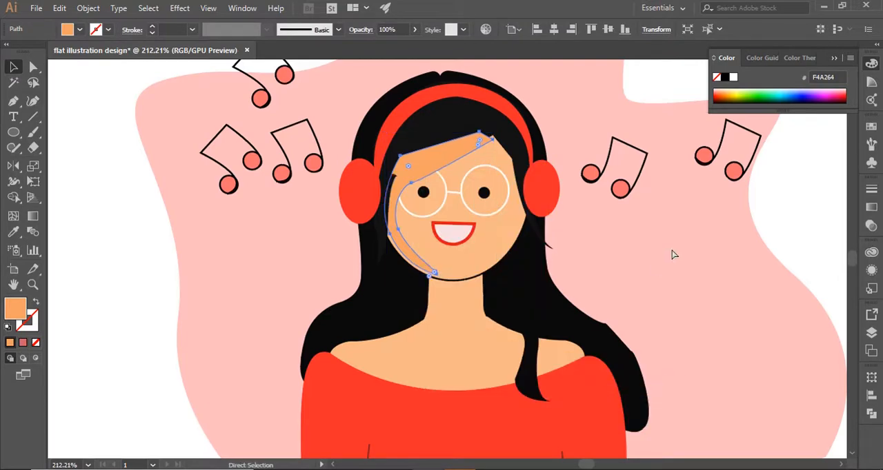
pyautogui.click(136, 220)
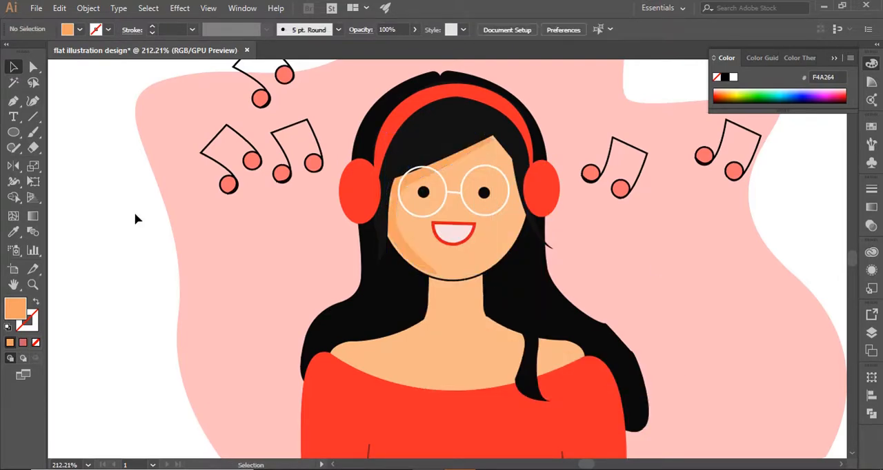
# Step: Draw a closed F4A264 shadow shape over the left half of the neck and the left shoulder with the Pen tool
pyautogui.press('p')
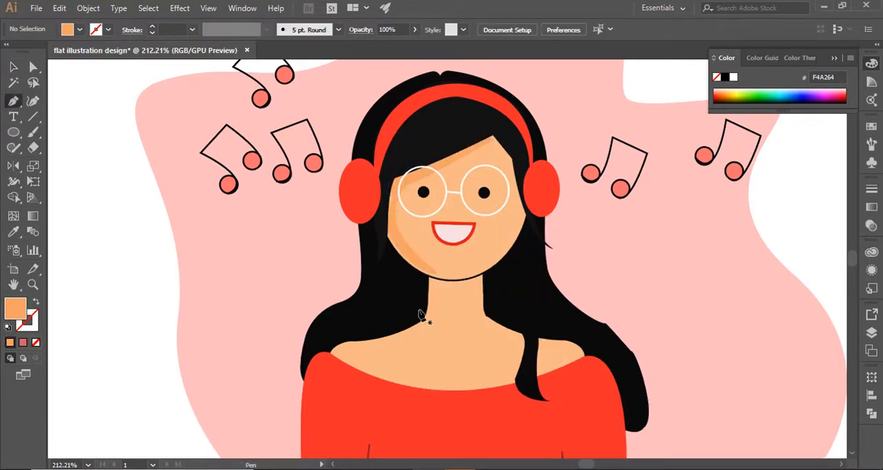
pyautogui.click(431, 280)
pyautogui.click(428, 320)
pyautogui.moveTo(347, 350); pyautogui.dragTo(302, 355)
pyautogui.click(347, 350)
pyautogui.click(354, 365)
pyautogui.hotkey('ctrl', 'z')
pyautogui.moveTo(398, 374); pyautogui.dragTo(453, 383)
pyautogui.click(453, 382)
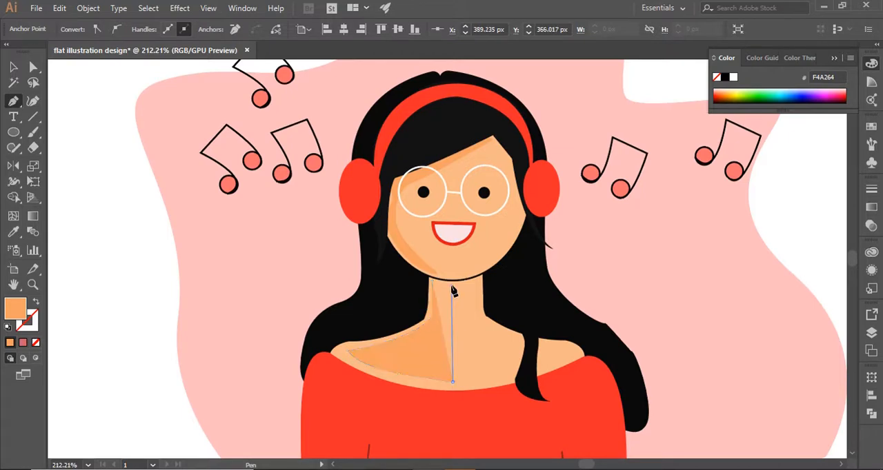
pyautogui.click(453, 281)
pyautogui.click(432, 281)
pyautogui.press('v')
pyautogui.click(85, 157)
# Step: Reduce the opacity of the neck and face shadows to 38%
pyautogui.click(445, 341)
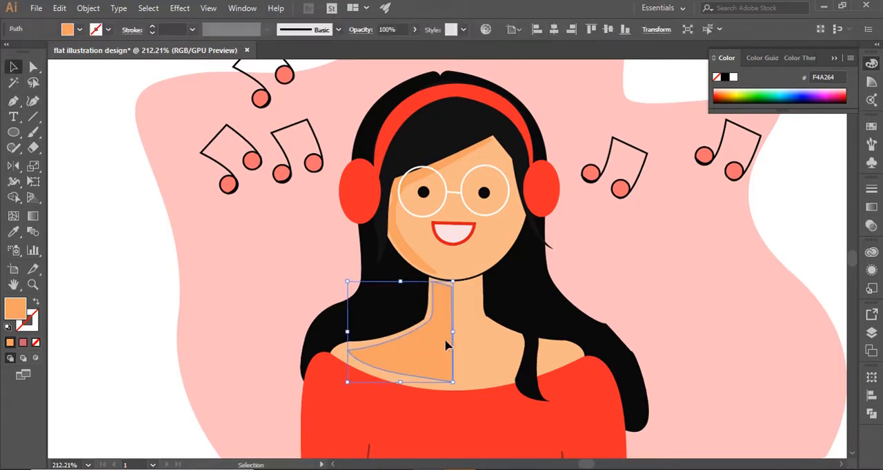
pyautogui.keyDown('shift'); pyautogui.click(412, 254); pyautogui.keyUp('shift')
pyautogui.click(415, 30)
pyautogui.moveTo(414, 45); pyautogui.dragTo(382, 45)
pyautogui.click(108, 255)
# Step: Draw a small closed fold shape on the outer edge of the red top's left sleeve with the Pen tool
pyautogui.scroll(-3, 819, 223)
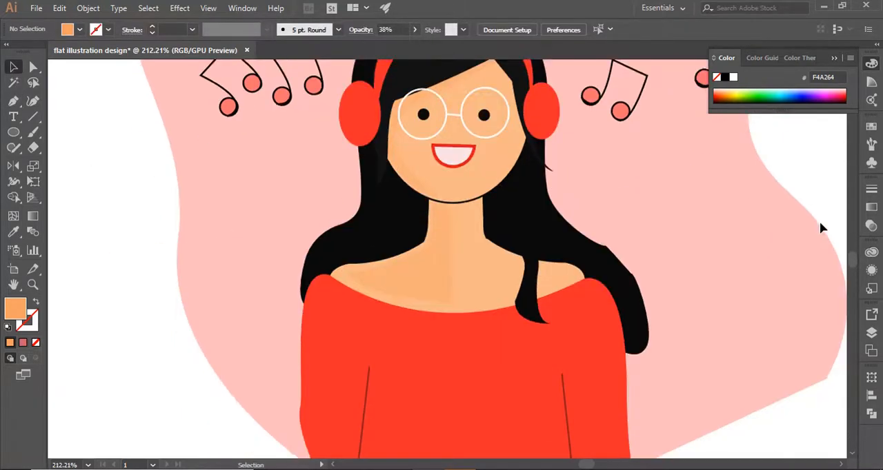
pyautogui.scroll(-2, 820, 228)
pyautogui.click(13, 101)
pyautogui.click(301, 329)
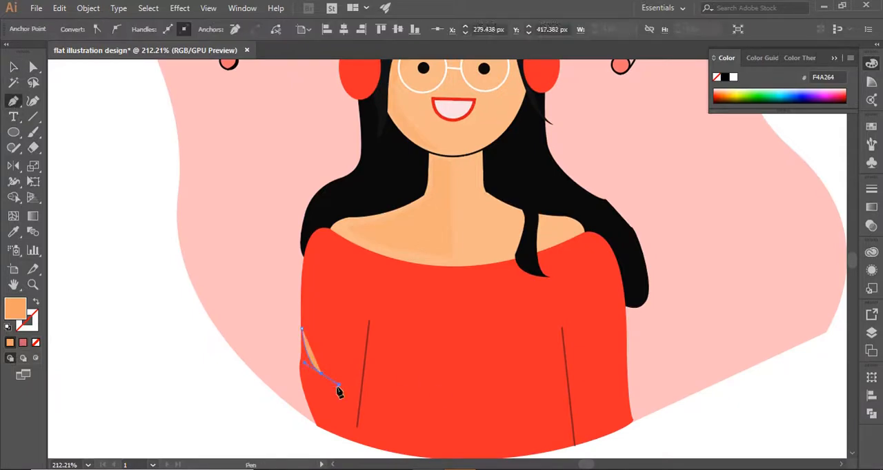
pyautogui.click(332, 384)
pyautogui.moveTo(301, 356); pyautogui.dragTo(281, 339)
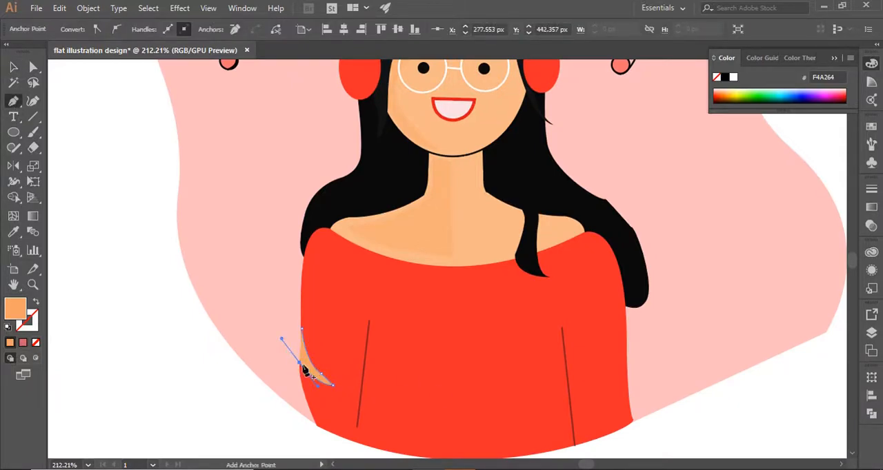
pyautogui.click(300, 363)
pyautogui.click(301, 330)
# Step: Fill the sleeve fold shape with the darker red D61818, starting from the red top's sampled colour
pyautogui.click(13, 67)
pyautogui.click(13, 234)
pyautogui.click(342, 336)
pyautogui.doubleClick(10, 313)
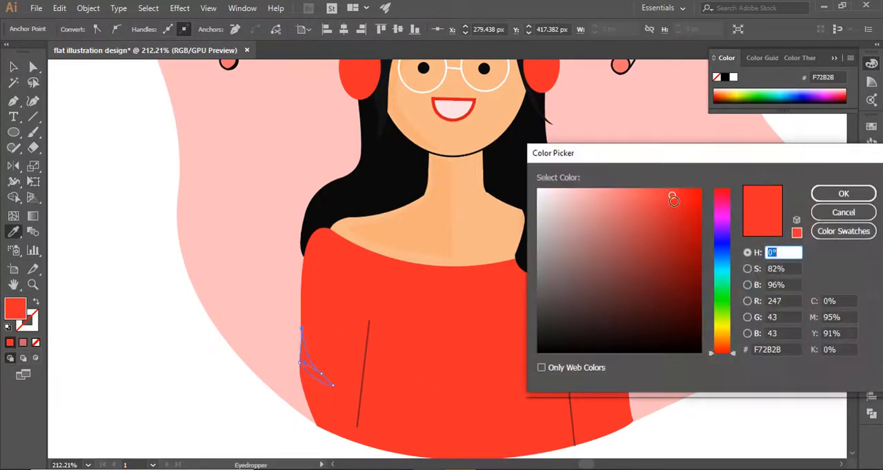
pyautogui.moveTo(674, 200); pyautogui.dragTo(685, 213)
pyautogui.click(843, 194)
pyautogui.click(13, 68)
pyautogui.click(148, 172)
# Step: Apply the sleeve fold's darker red D61818 to the outline of the red top by sampling it with the Eyedropper
pyautogui.click(315, 374)
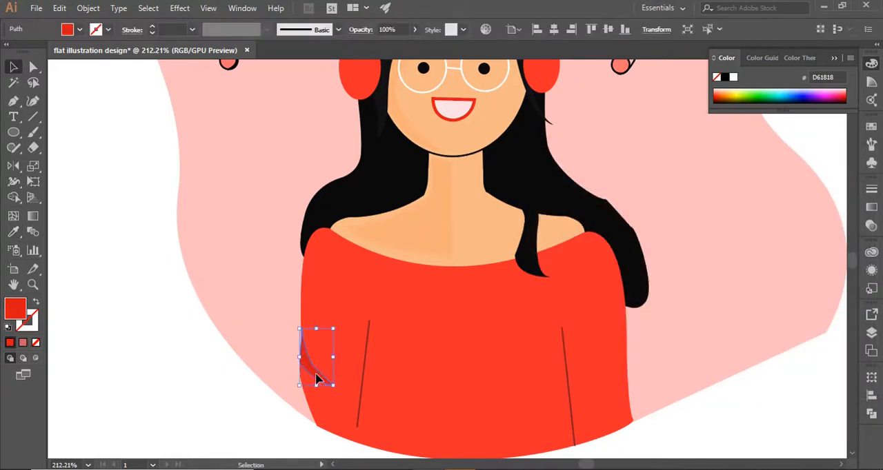
pyautogui.click(331, 380)
pyautogui.click(13, 233)
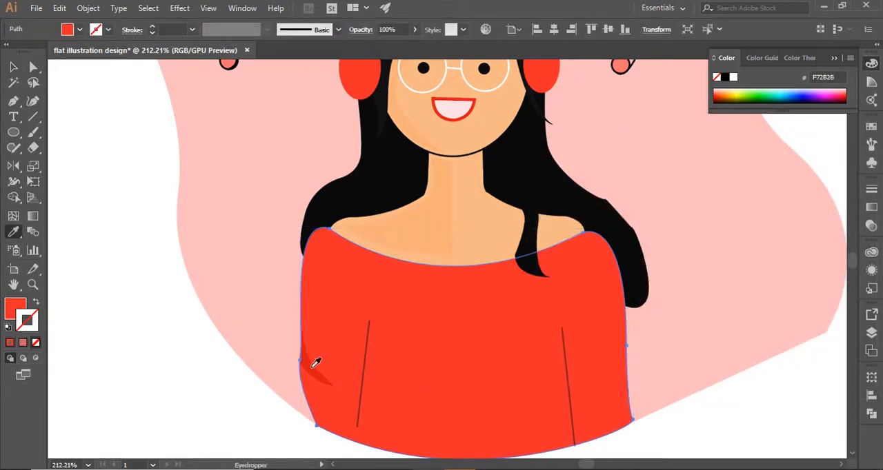
pyautogui.keyDown('shift'); pyautogui.click(312, 368); pyautogui.keyUp('shift')
pyautogui.click(13, 66)
pyautogui.click(124, 172)
# Step: Set up the Paintbrush with the near-white stroke colour FCF7F7 and show the whole artboard
pyautogui.click(33, 132)
pyautogui.scroll(2, 124, 276)
pyautogui.click(88, 464)
pyautogui.click(112, 449)
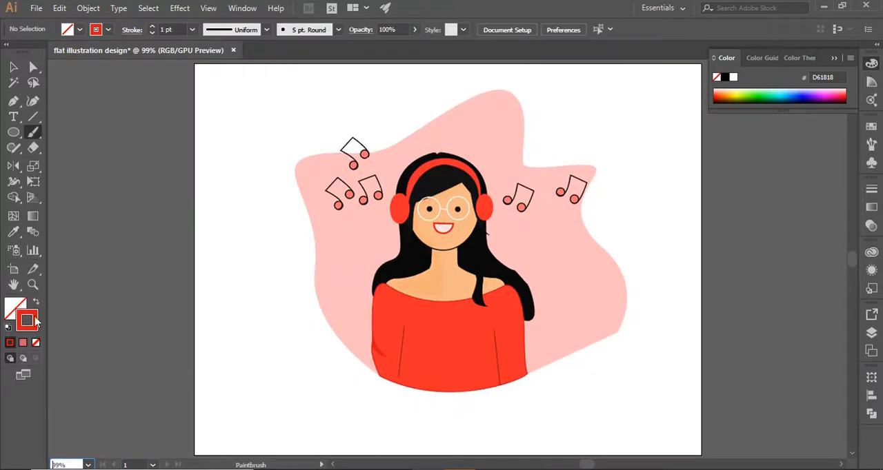
pyautogui.doubleClick(27, 320)
pyautogui.click(540, 192)
pyautogui.click(841, 191)
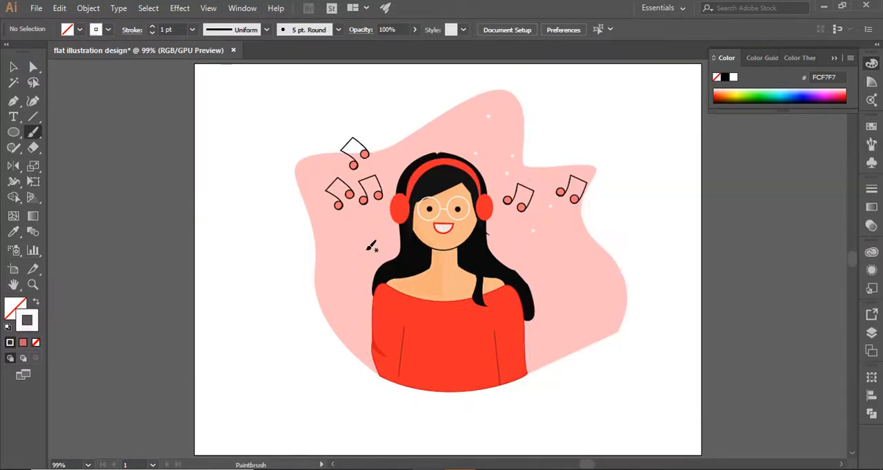